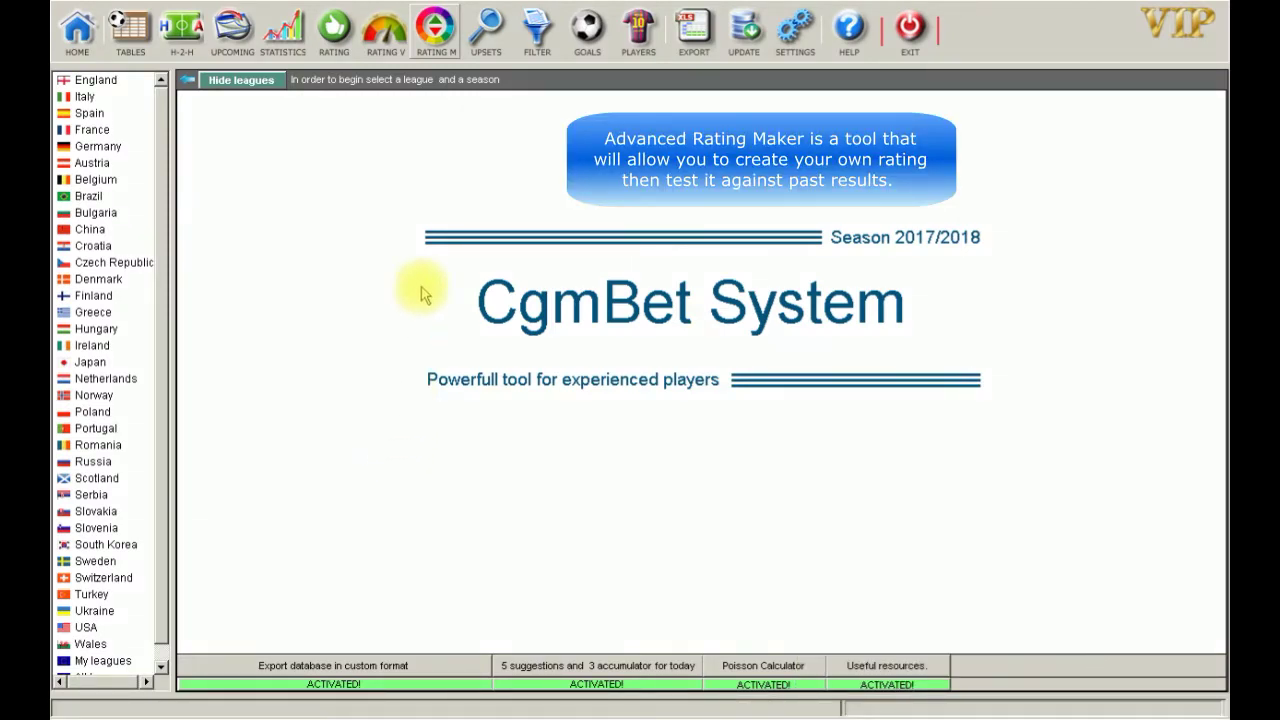
Open the Advanced Rating Maker section of the rating maker and dismiss its information notice
{"action": "left_click", "coordinate": [438, 46]}
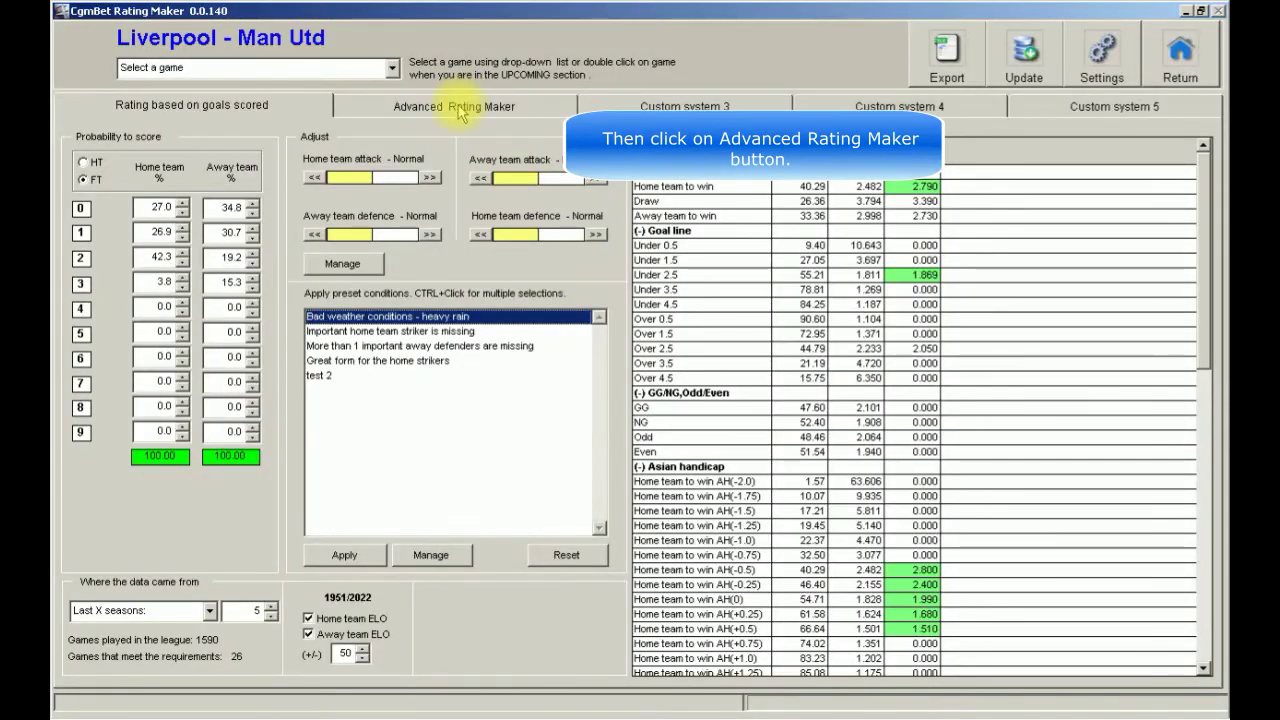
{"action": "left_click", "coordinate": [459, 110]}
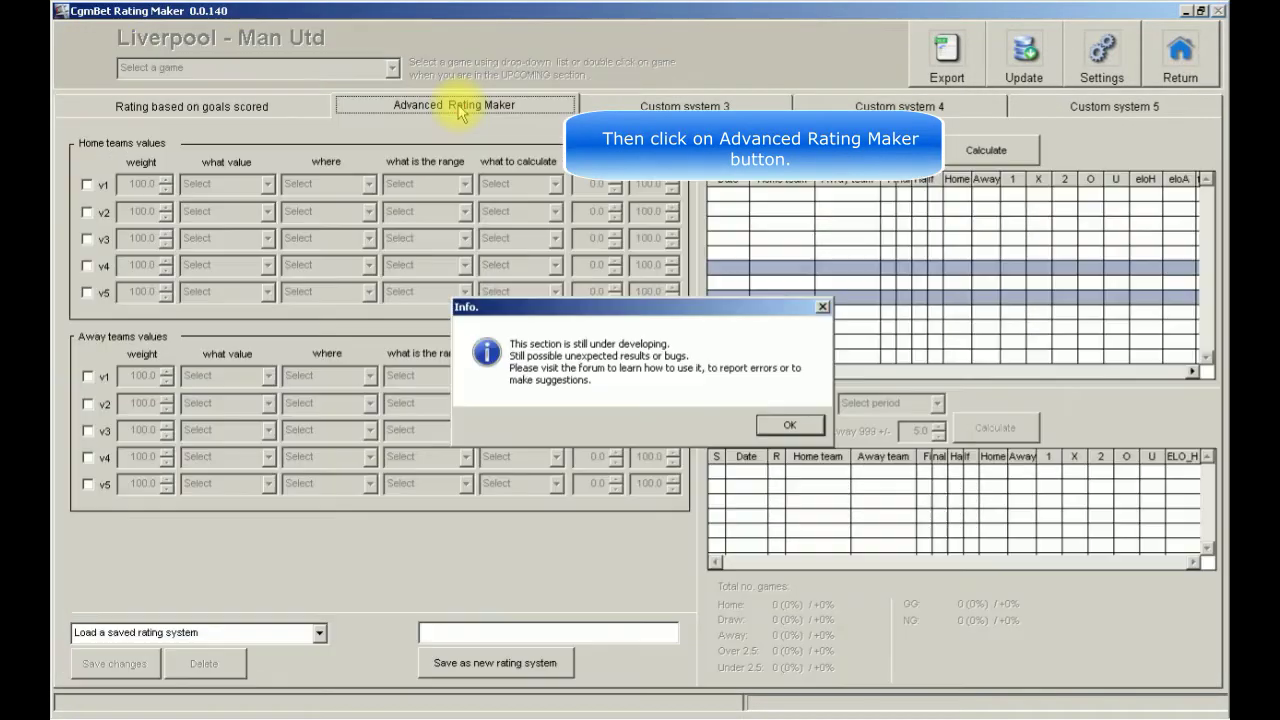
{"action": "left_click", "coordinate": [775, 426]}
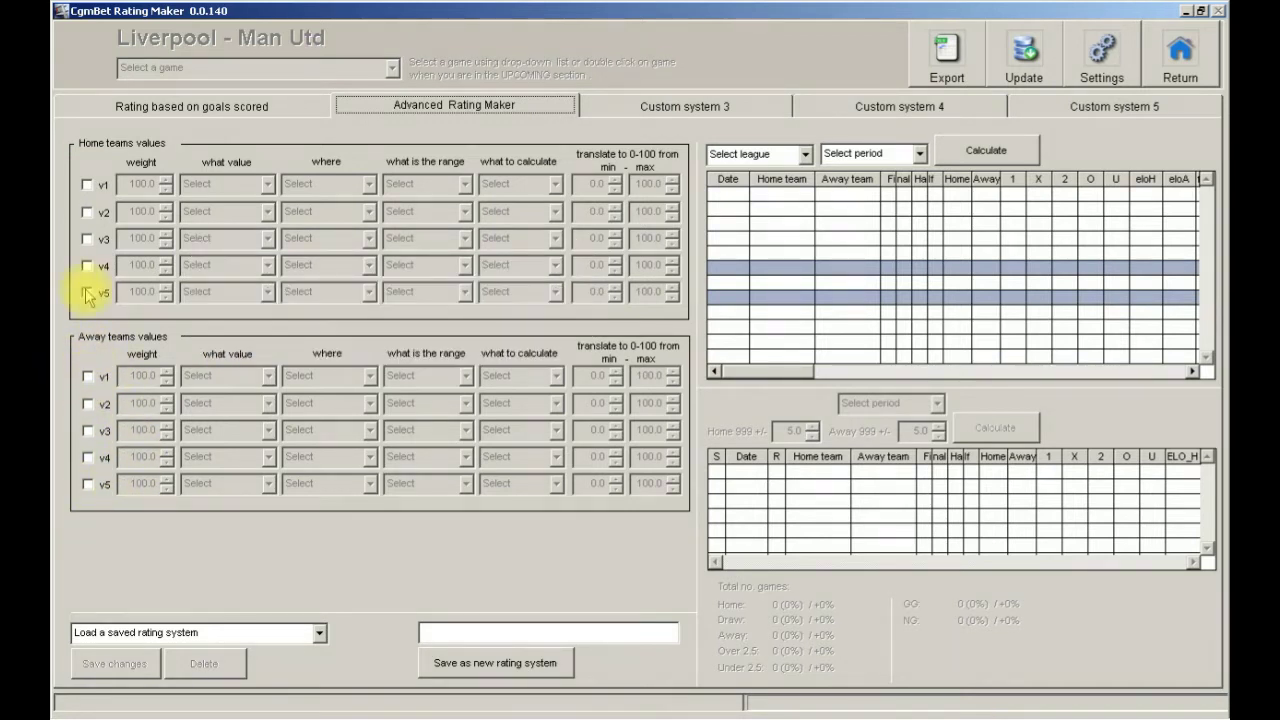
Enable home team value v1 as games won, at home, this season, calculated as percent from total games
{"action": "left_click", "coordinate": [90, 186]}
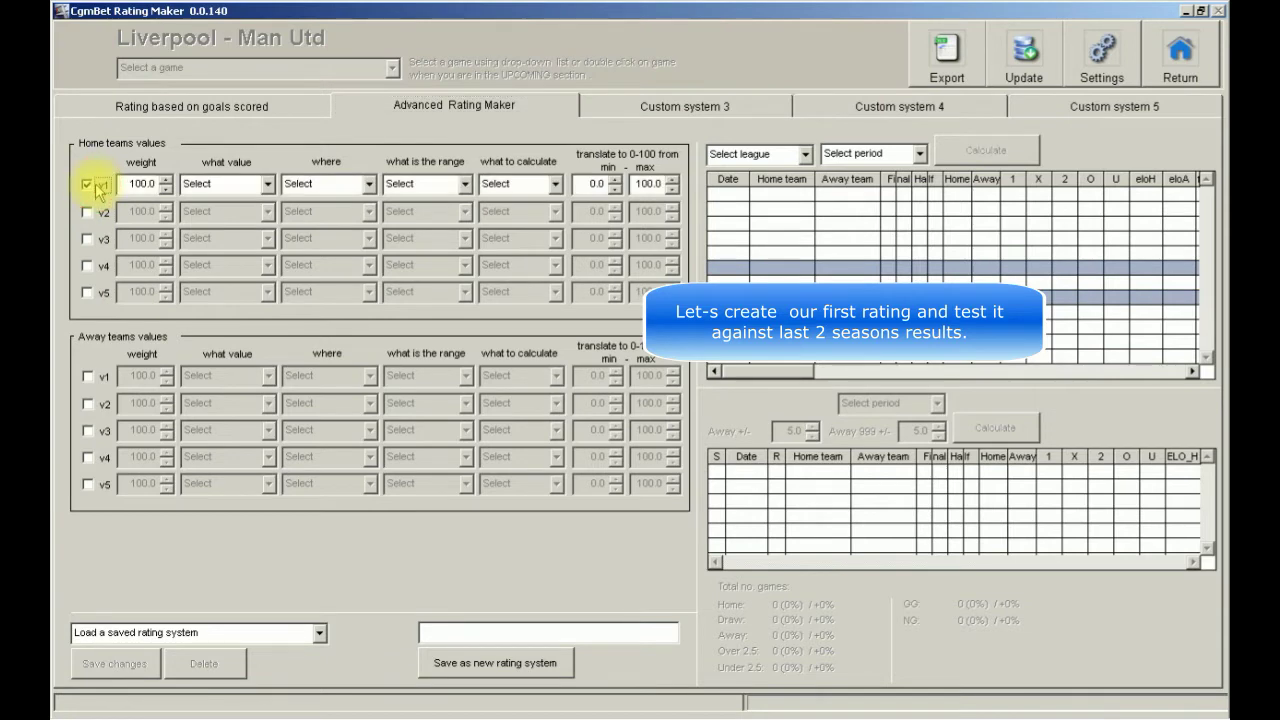
{"action": "left_click", "coordinate": [268, 184]}
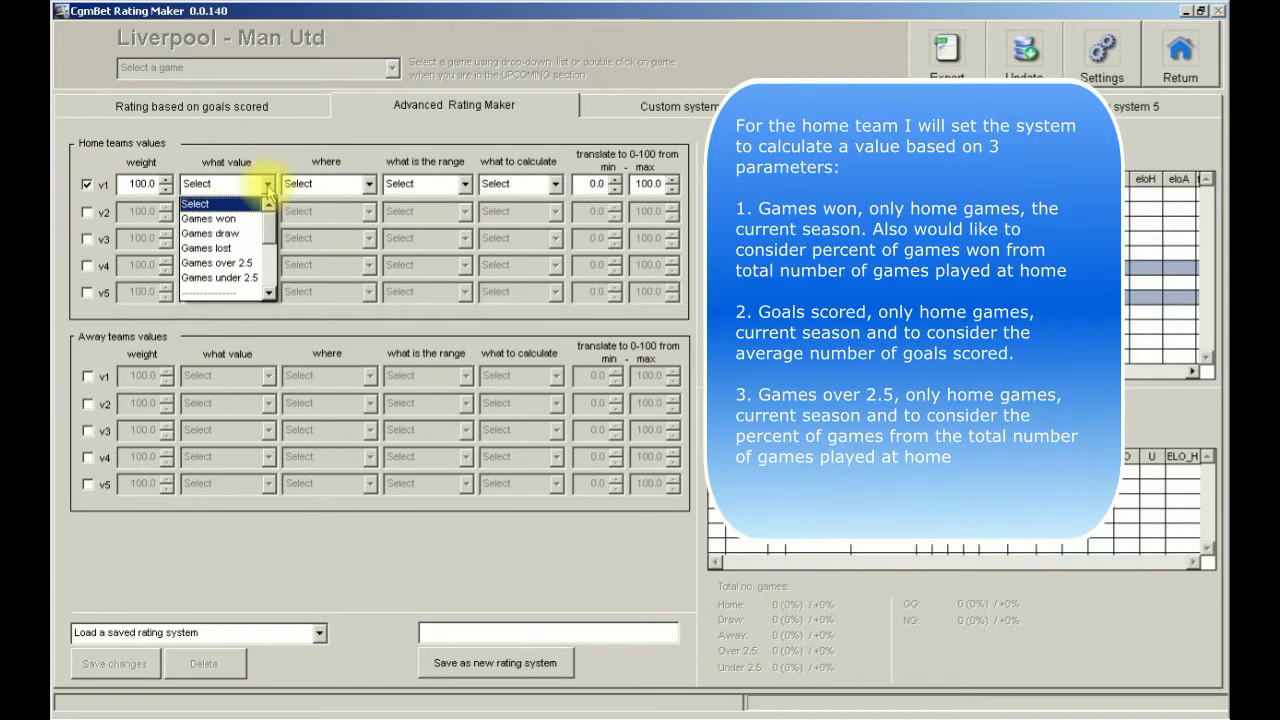
{"action": "left_click", "coordinate": [230, 224]}
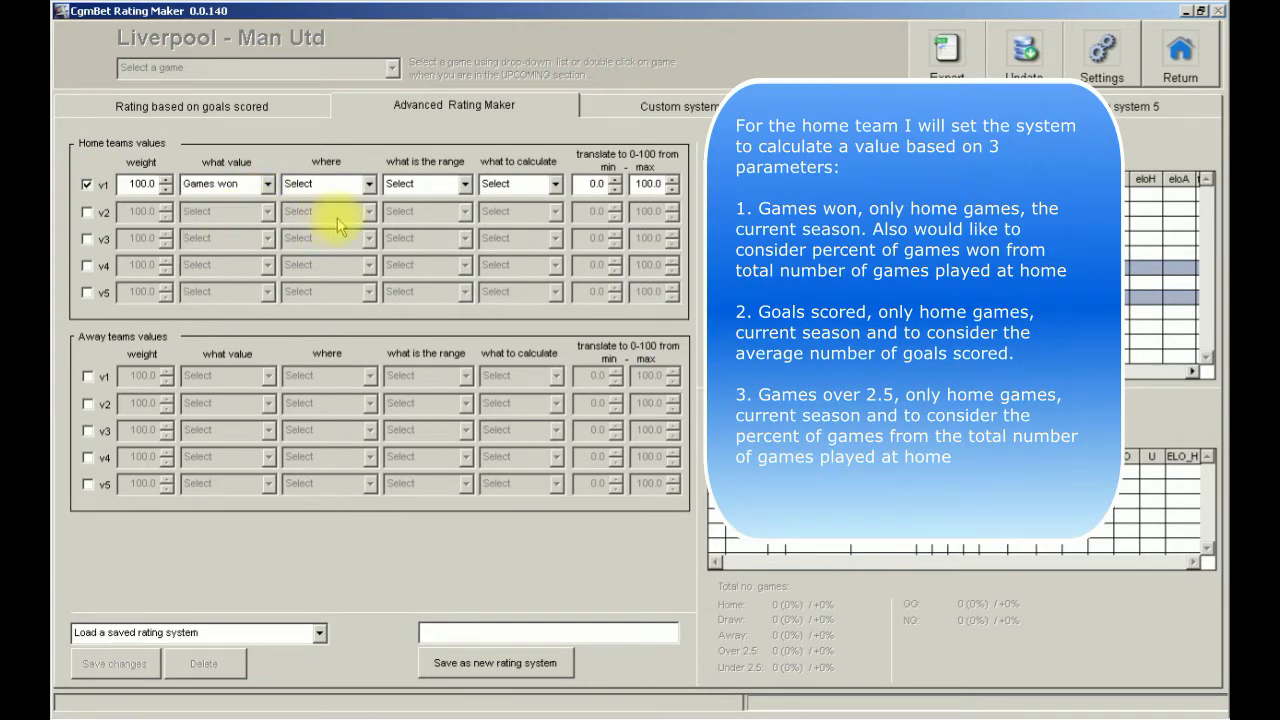
{"action": "left_click", "coordinate": [368, 184]}
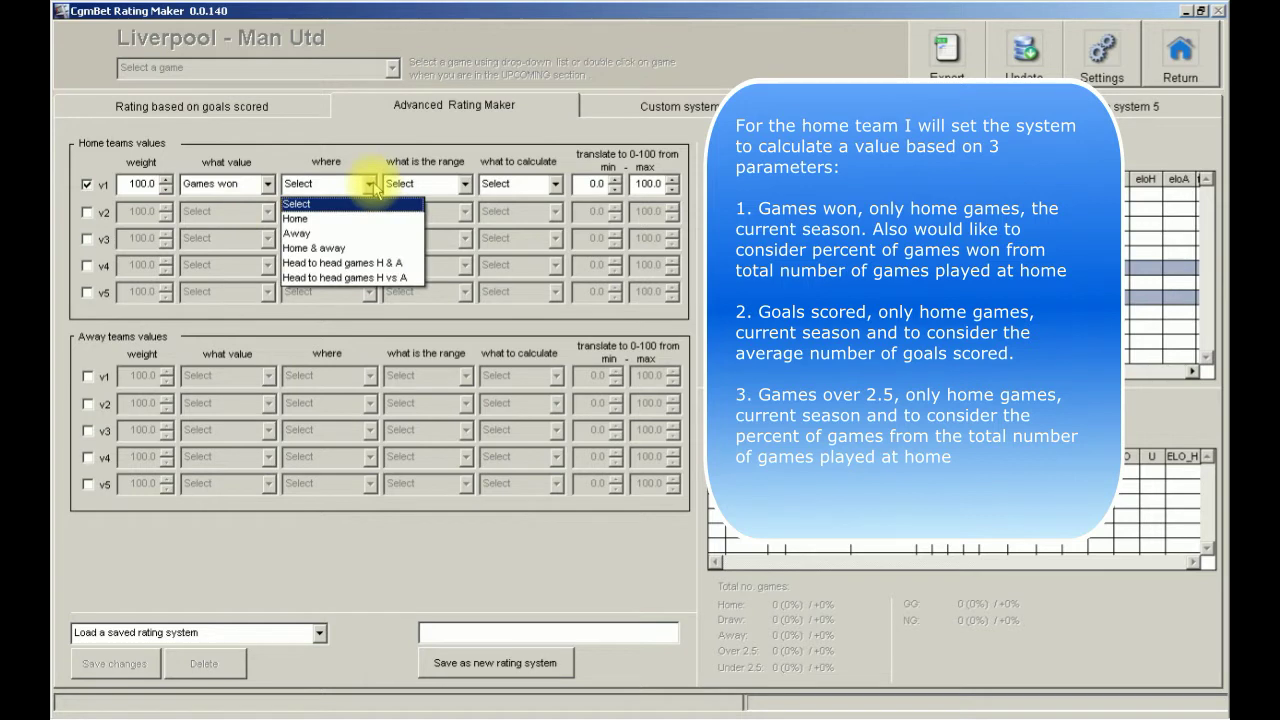
{"action": "left_click", "coordinate": [300, 220]}
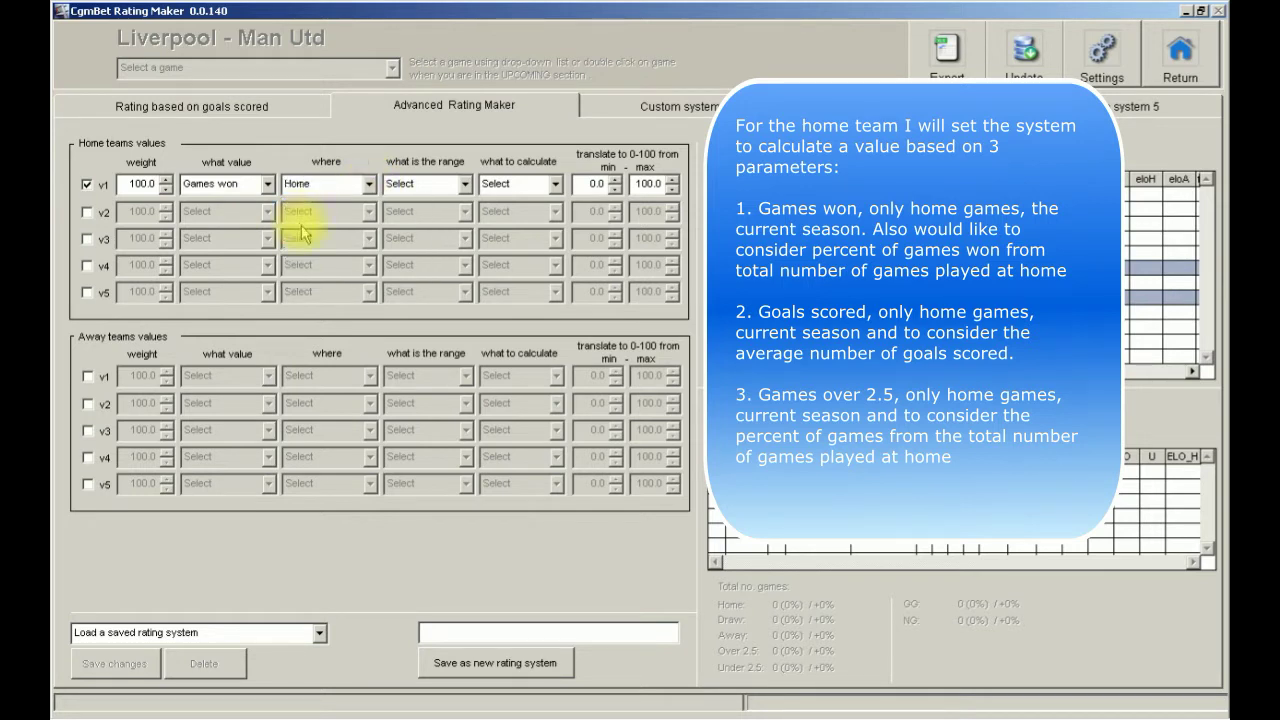
{"action": "left_click", "coordinate": [464, 184]}
{"action": "left_click", "coordinate": [418, 219]}
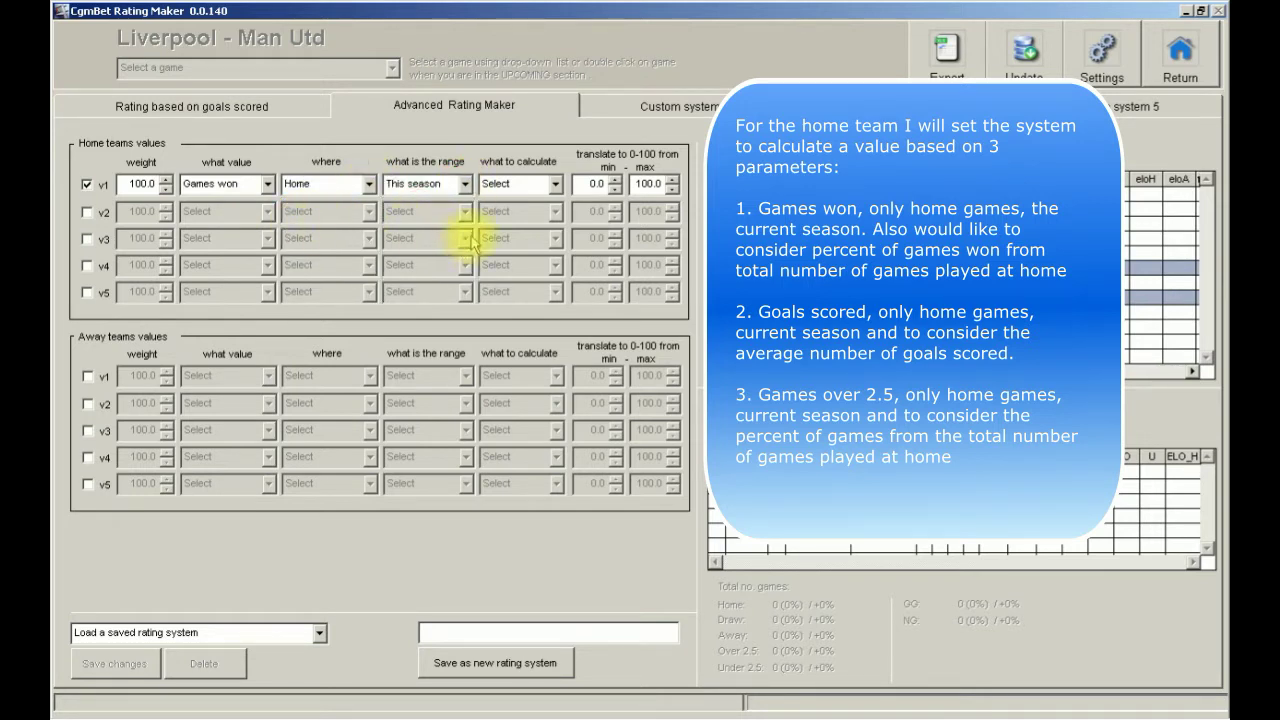
{"action": "left_click", "coordinate": [555, 184]}
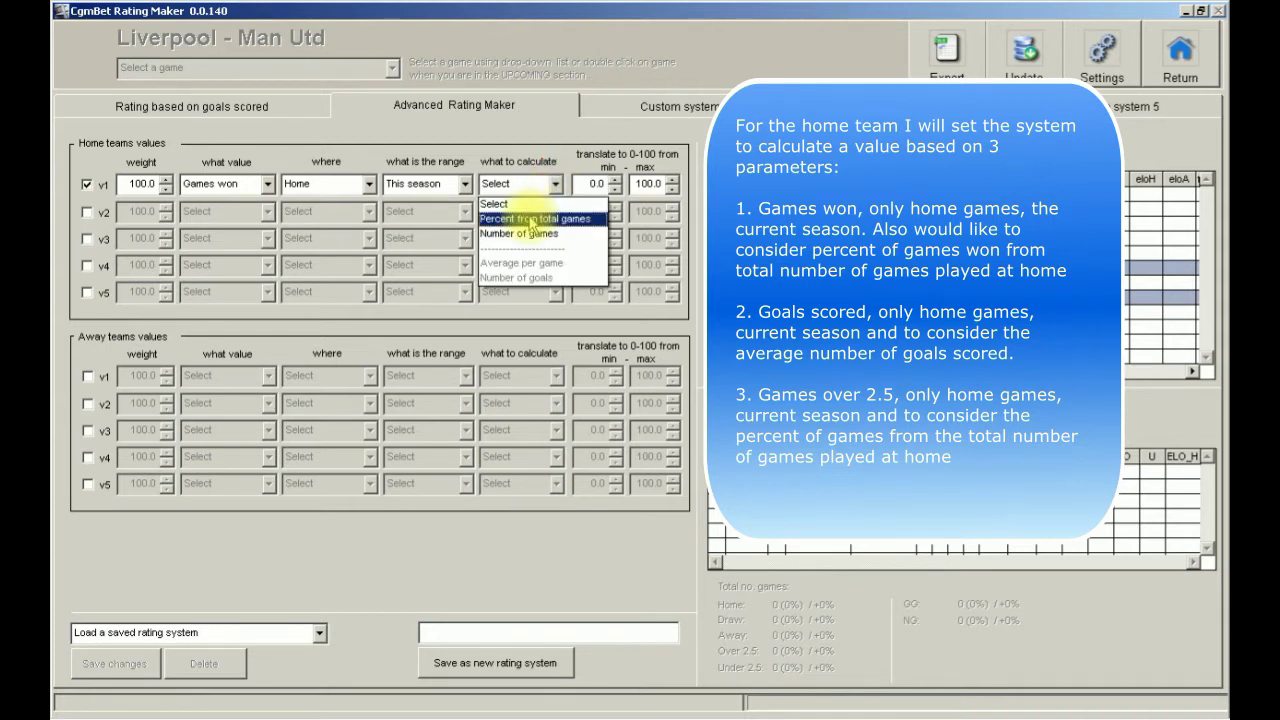
{"action": "left_click", "coordinate": [531, 219]}
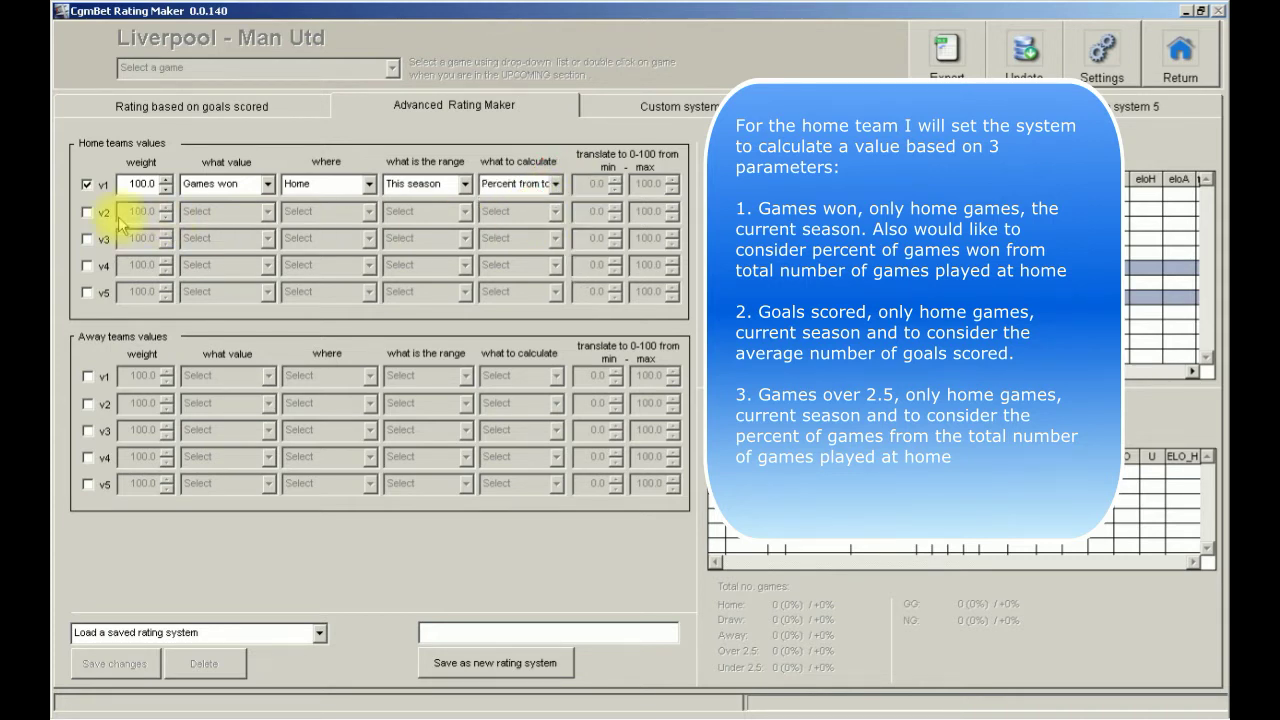
Enable home team value v2 as goals scored, at home, this season, calculated as average per game
{"action": "left_click", "coordinate": [87, 212]}
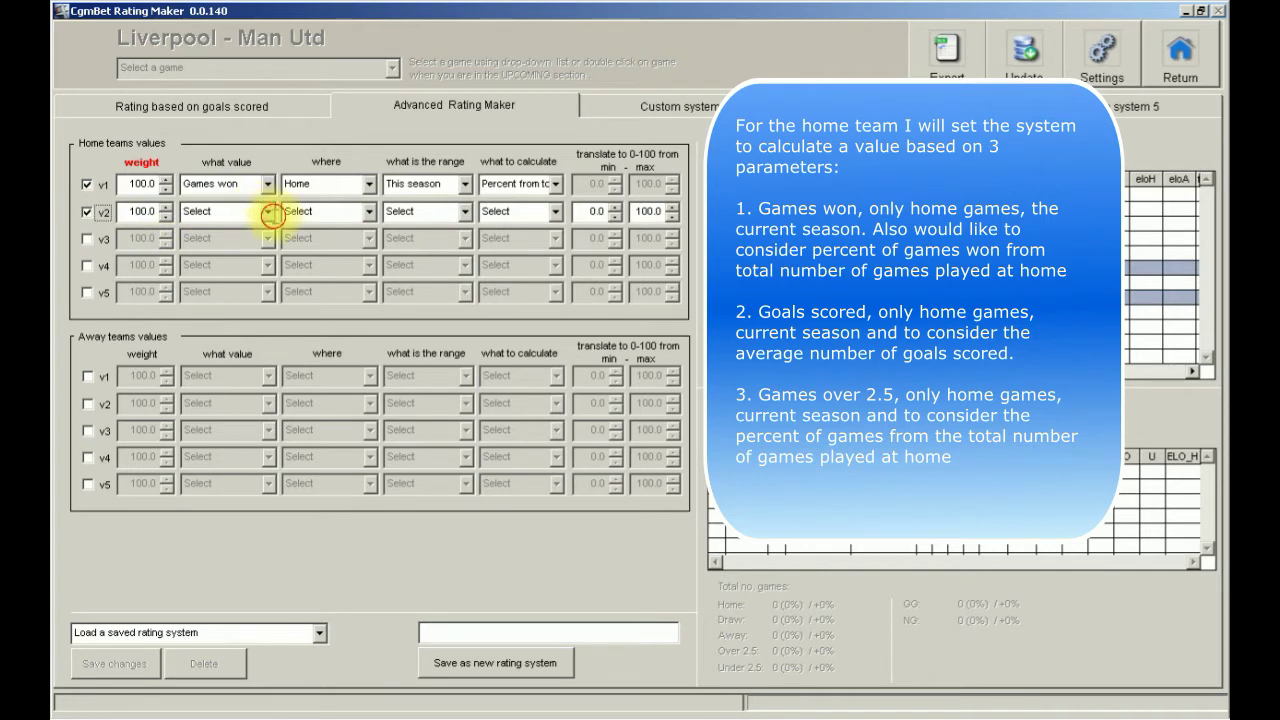
{"action": "left_click", "coordinate": [268, 211]}
{"action": "scroll", "coordinate": [228, 290], "scroll_direction": "down", "scroll_amount": 1}
{"action": "left_click", "coordinate": [211, 290]}
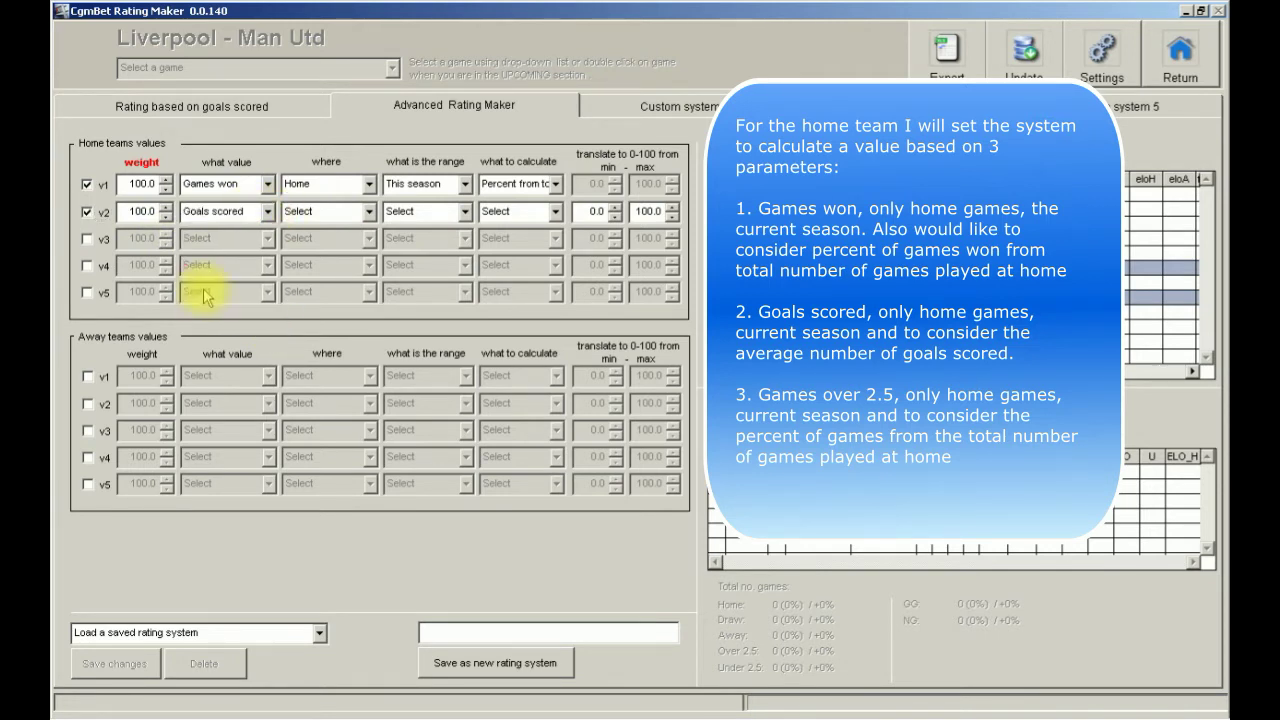
{"action": "left_click", "coordinate": [369, 212]}
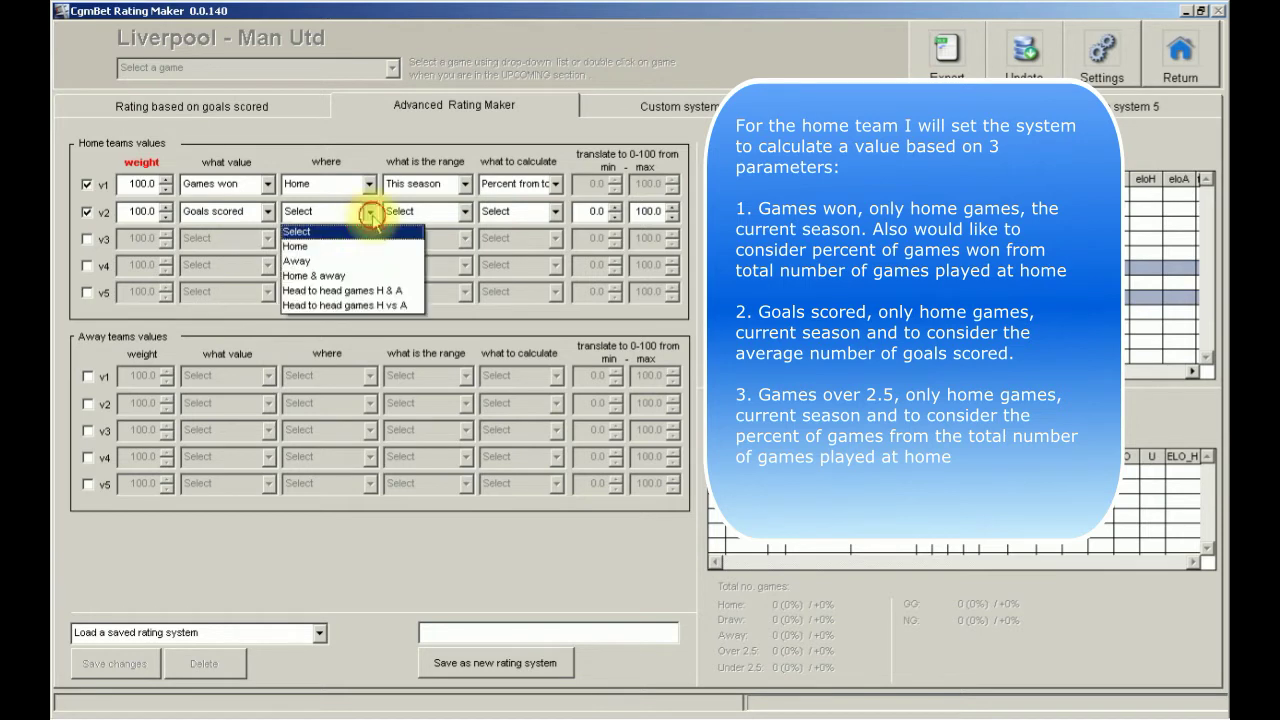
{"action": "left_click", "coordinate": [322, 247]}
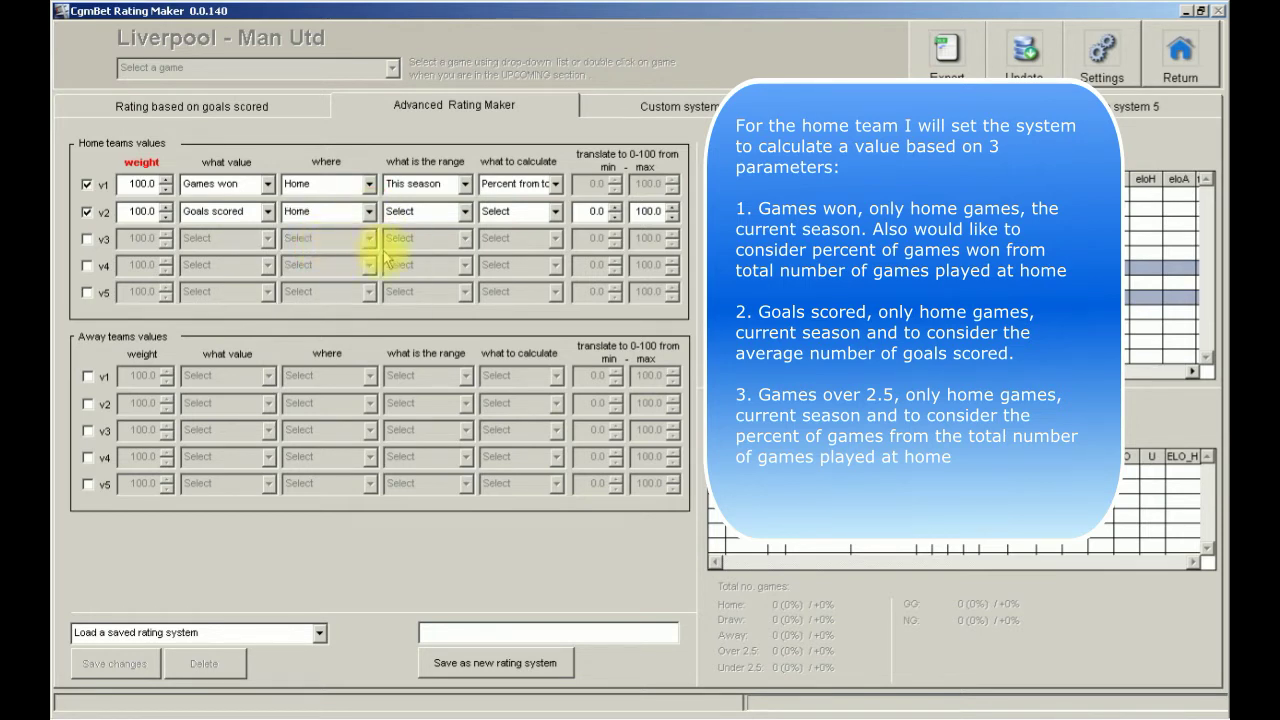
{"action": "left_click", "coordinate": [465, 212]}
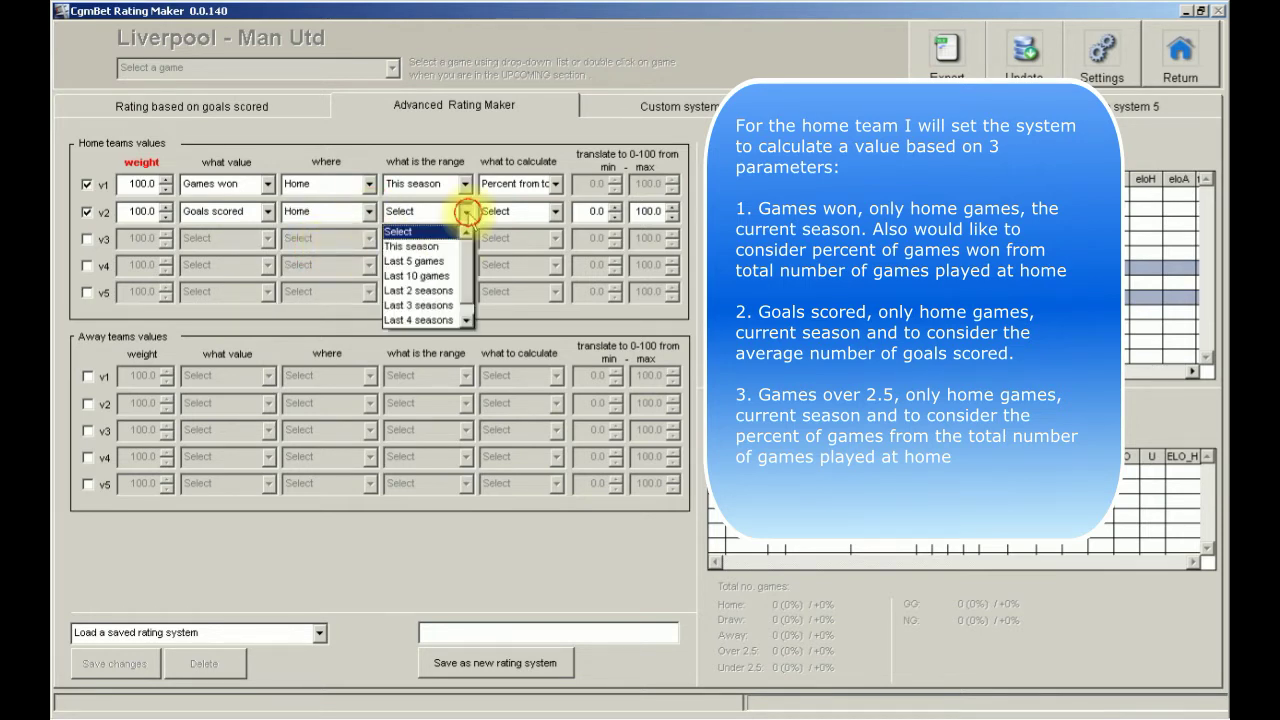
{"action": "left_click", "coordinate": [428, 248]}
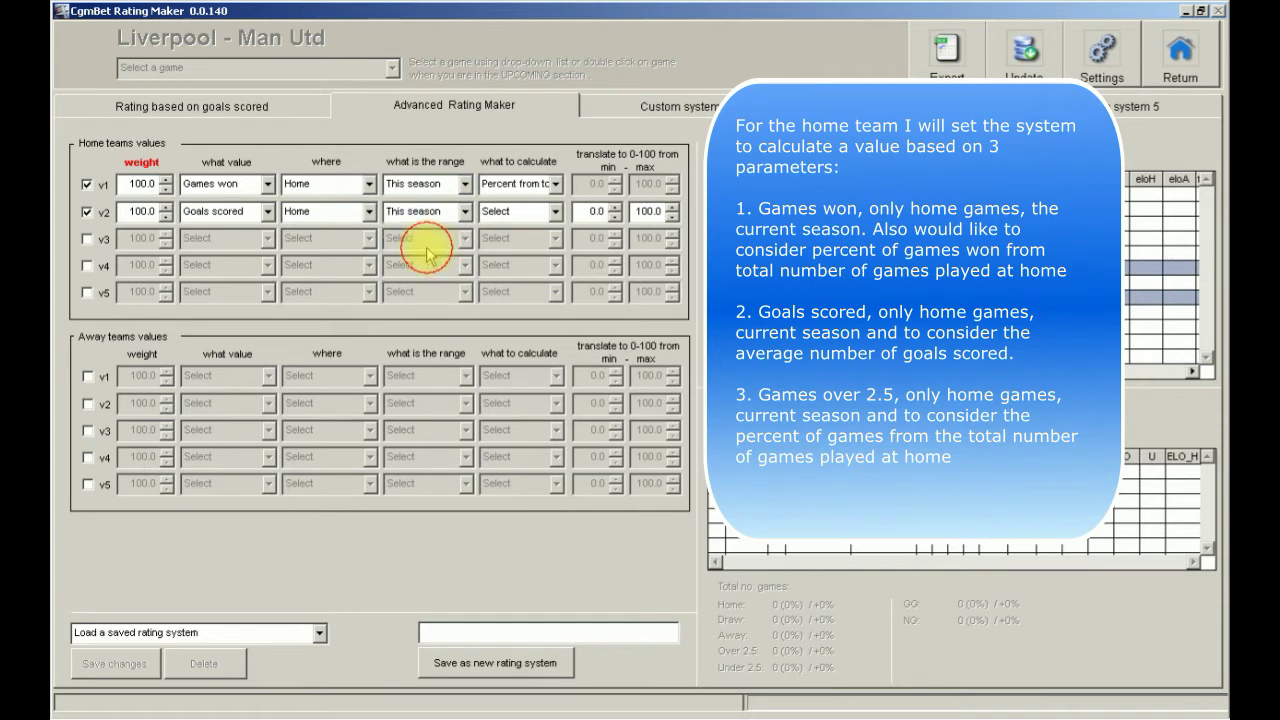
{"action": "left_click", "coordinate": [556, 212]}
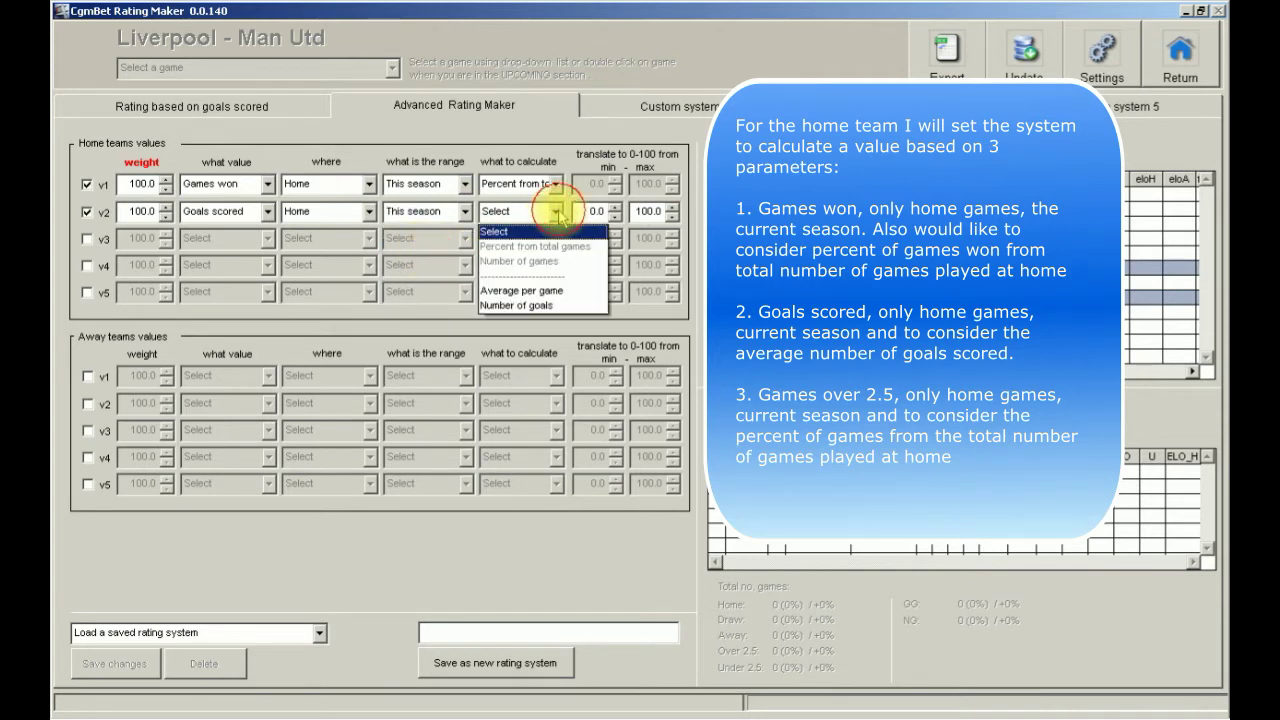
{"action": "left_click", "coordinate": [530, 291]}
Set the maximum of the 0-100 translation range for home team value v2 to 3.0
{"action": "left_click", "coordinate": [672, 215]}
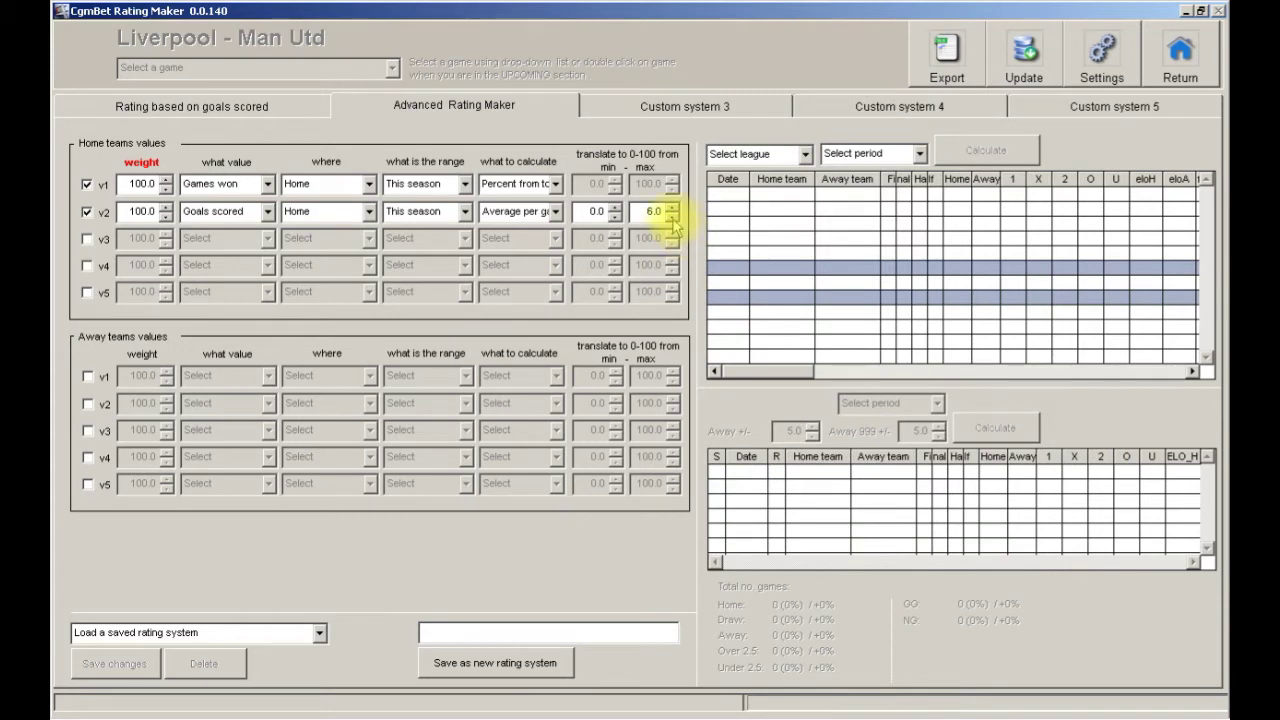
{"action": "left_click", "coordinate": [672, 219]}
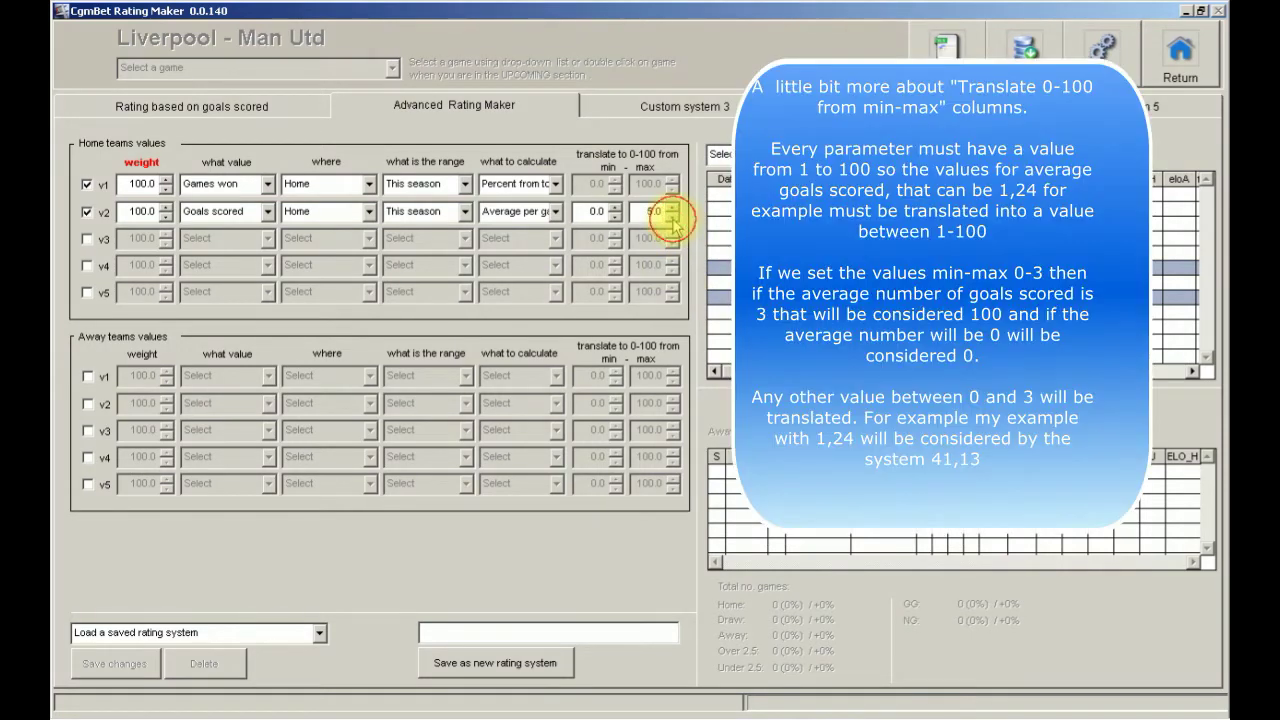
{"action": "left_click", "coordinate": [672, 218]}
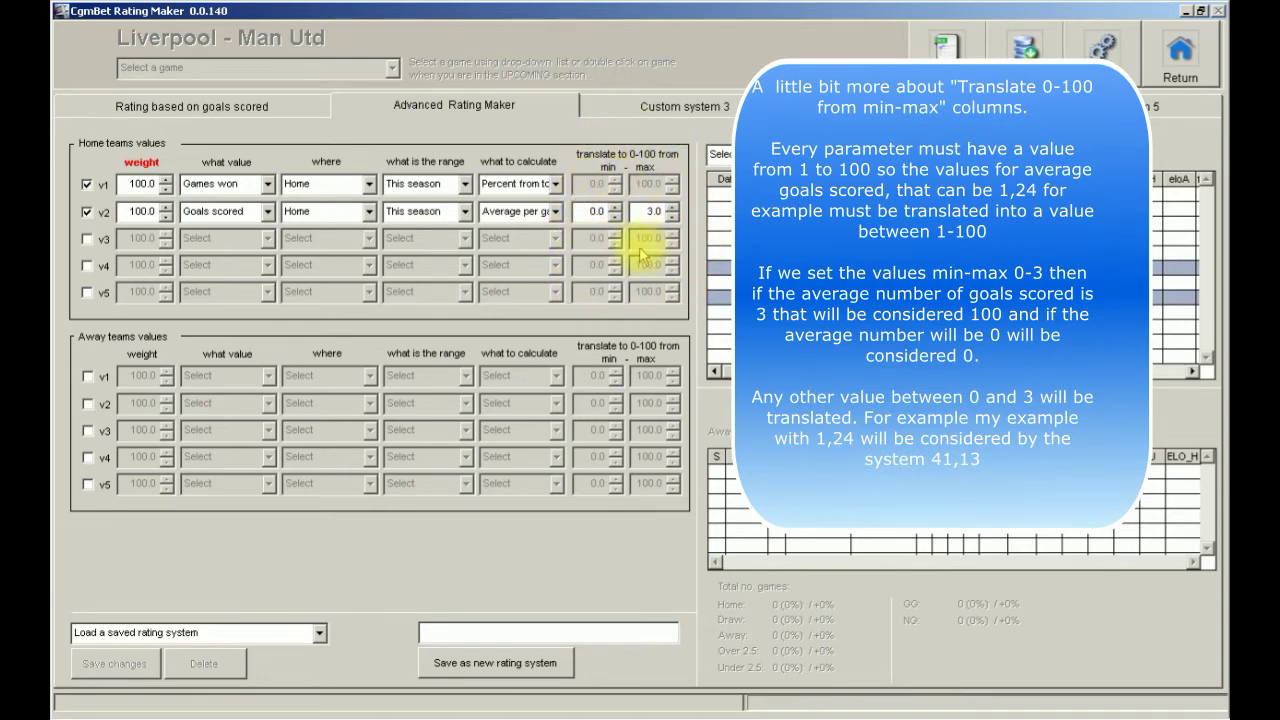
Enable home team value v3 as games over 2.5, at home, this season, calculated as percent from total games
{"action": "left_click", "coordinate": [100, 243]}
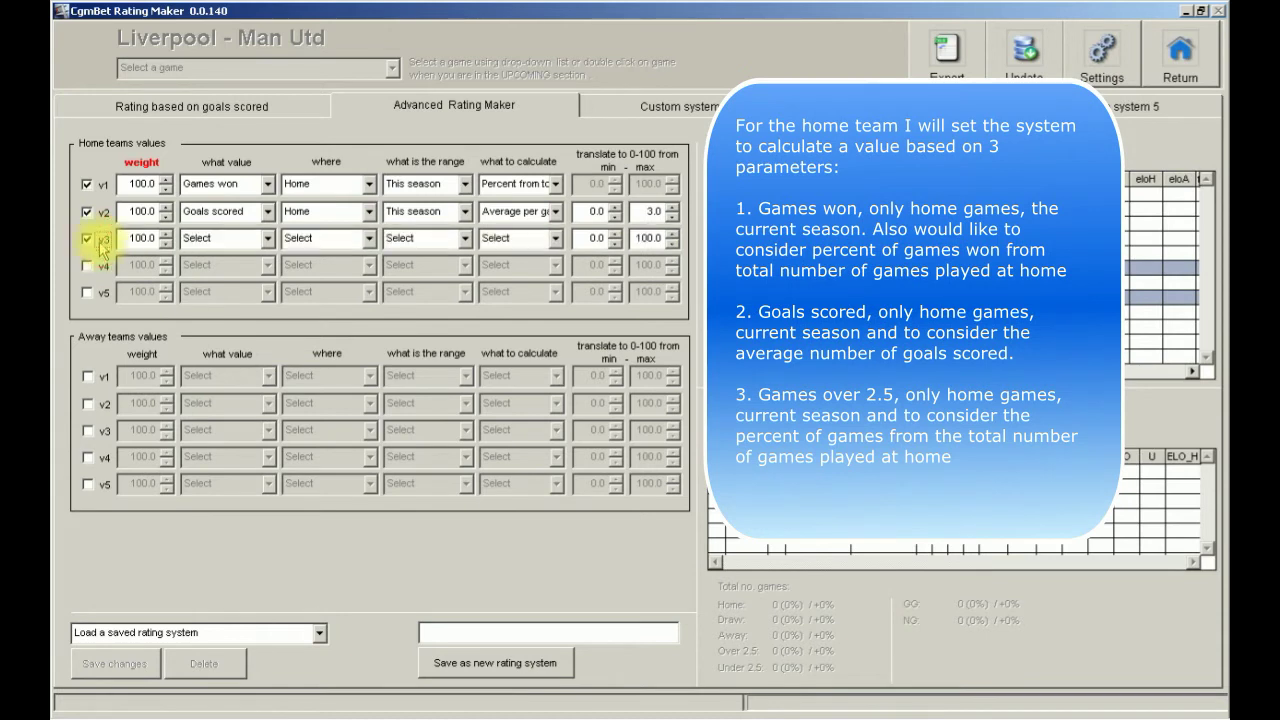
{"action": "left_click", "coordinate": [266, 238]}
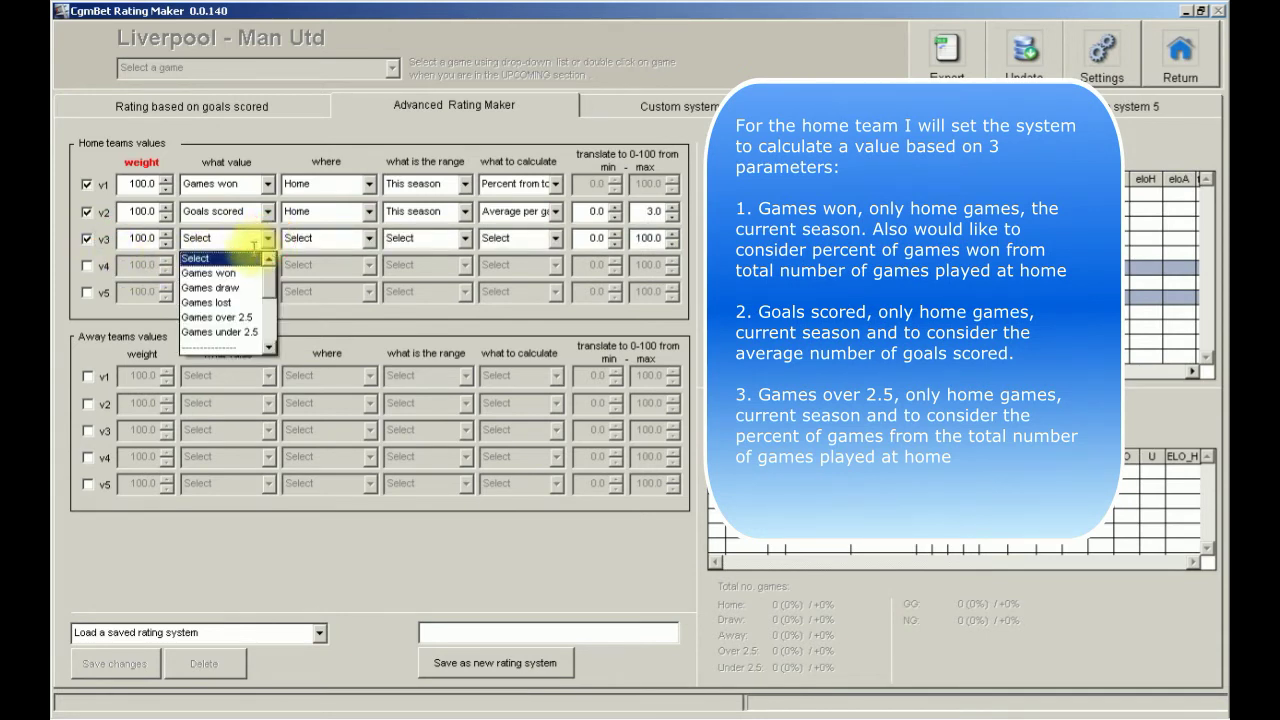
{"action": "left_click", "coordinate": [222, 318]}
{"action": "left_click", "coordinate": [367, 238]}
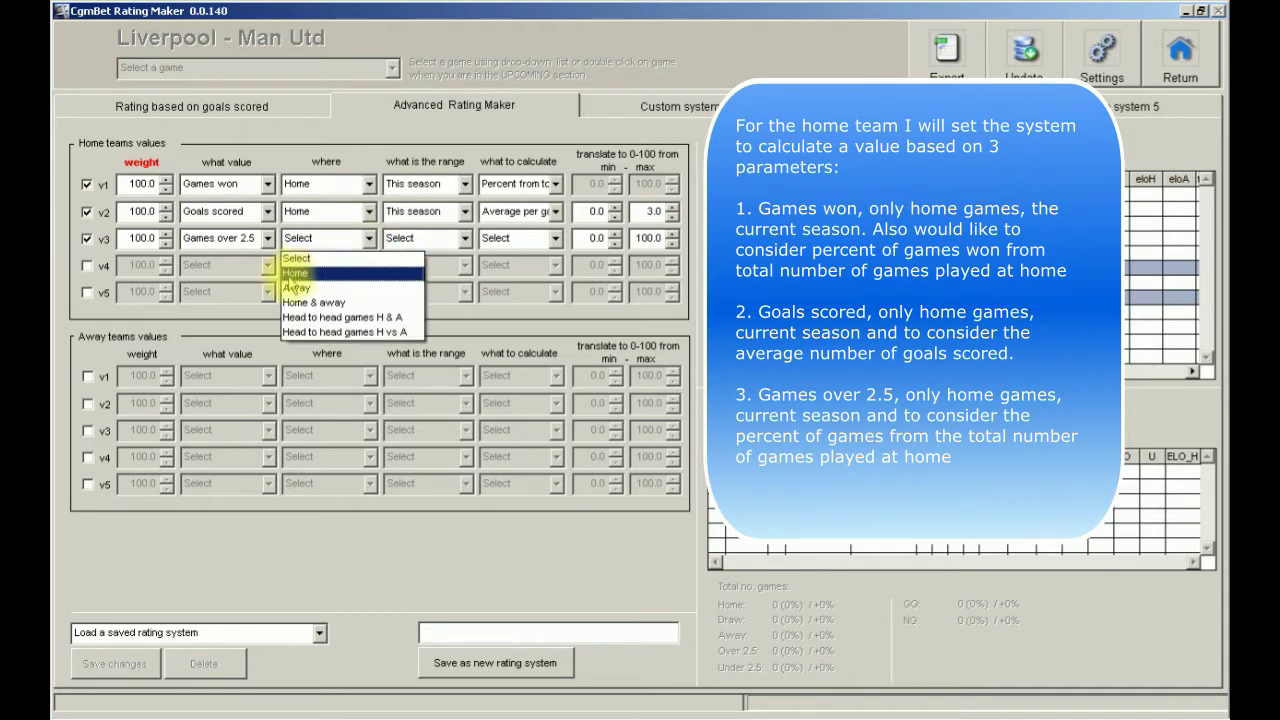
{"action": "left_click", "coordinate": [294, 266]}
{"action": "left_click", "coordinate": [464, 238]}
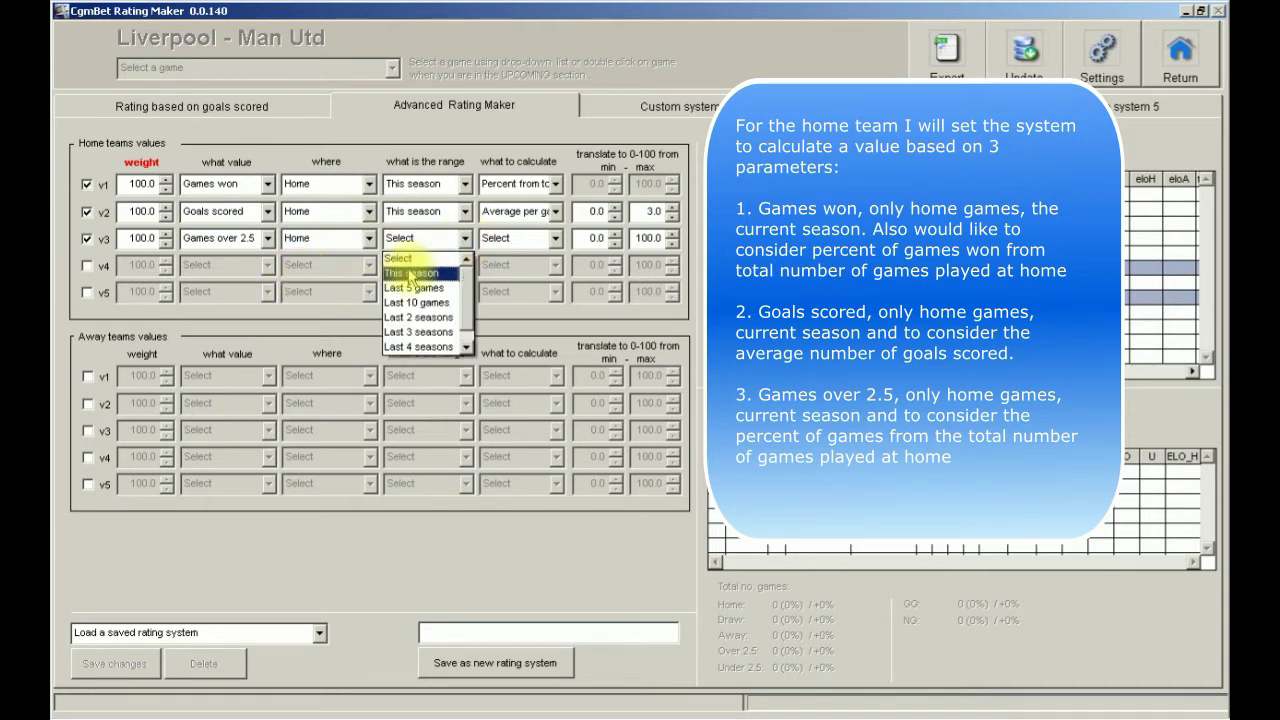
{"action": "left_click", "coordinate": [409, 277]}
{"action": "left_click", "coordinate": [555, 238]}
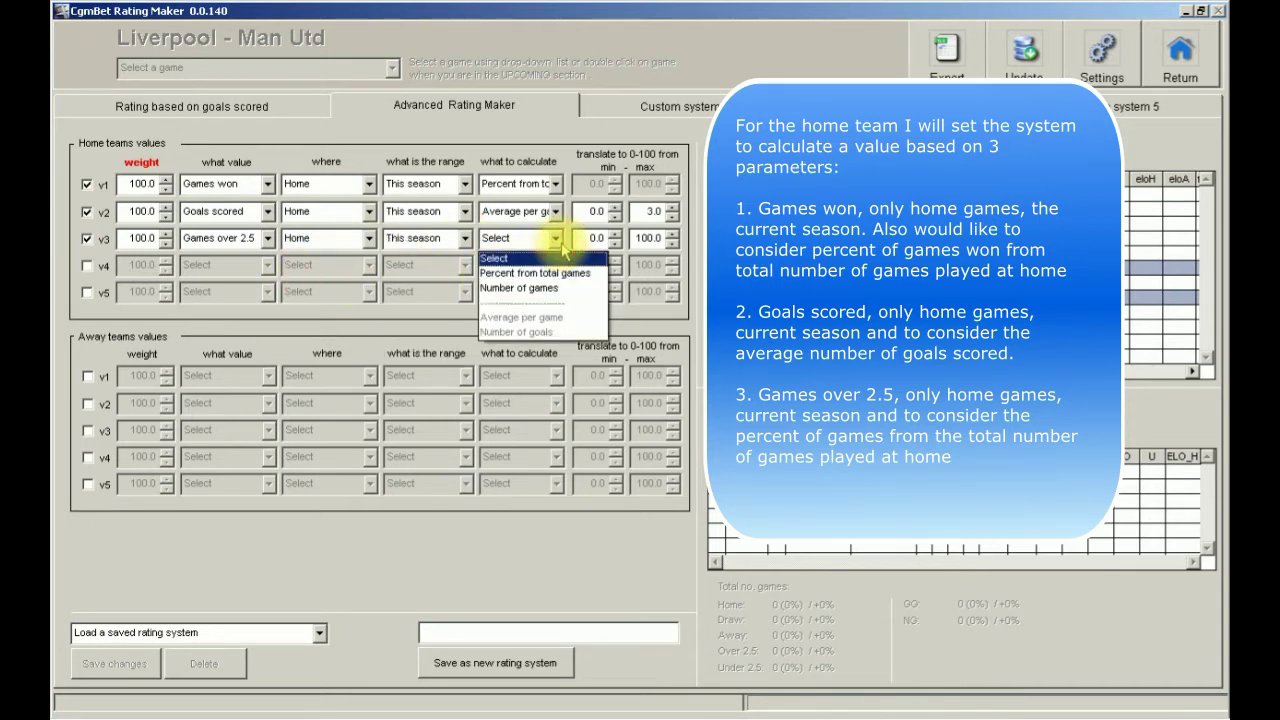
{"action": "left_click", "coordinate": [530, 272]}
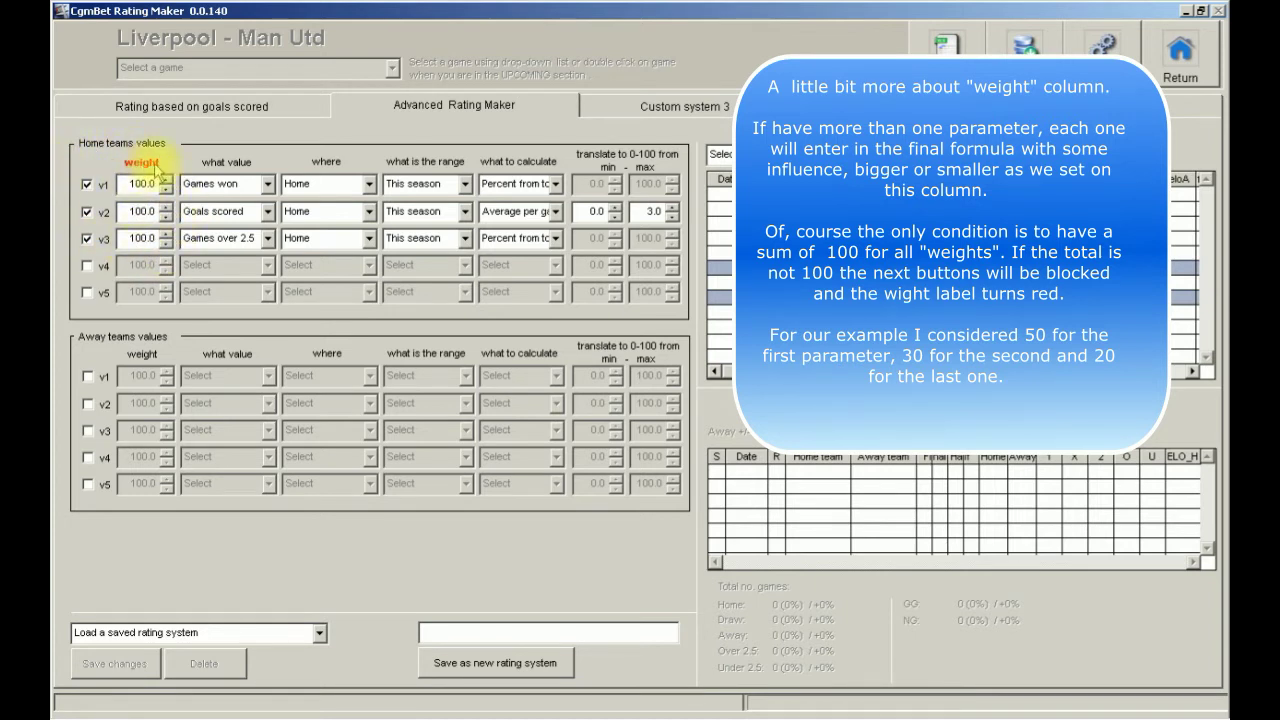
Set the home team weights to 50 for v1, 30 for v2 and 20 for v3
{"action": "left_click", "coordinate": [166, 217]}
{"action": "left_click", "coordinate": [166, 217]}
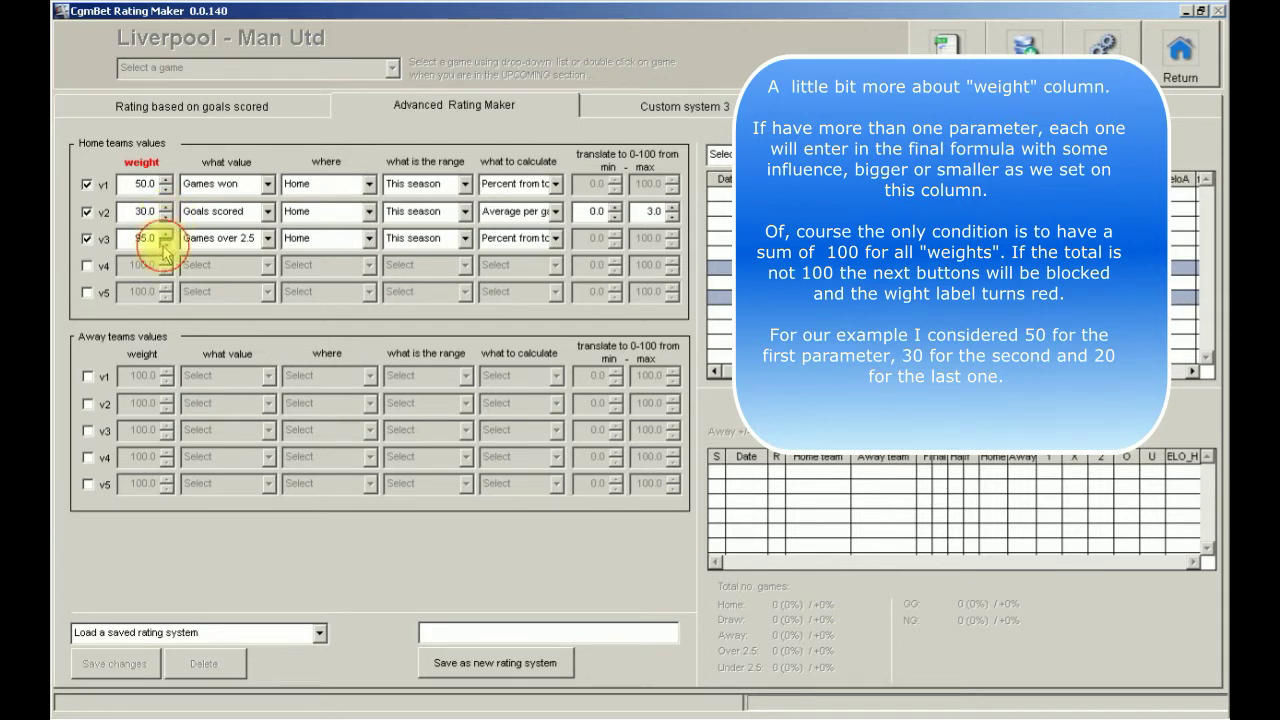
{"action": "left_click", "coordinate": [166, 244]}
{"action": "left_click", "coordinate": [166, 244]}
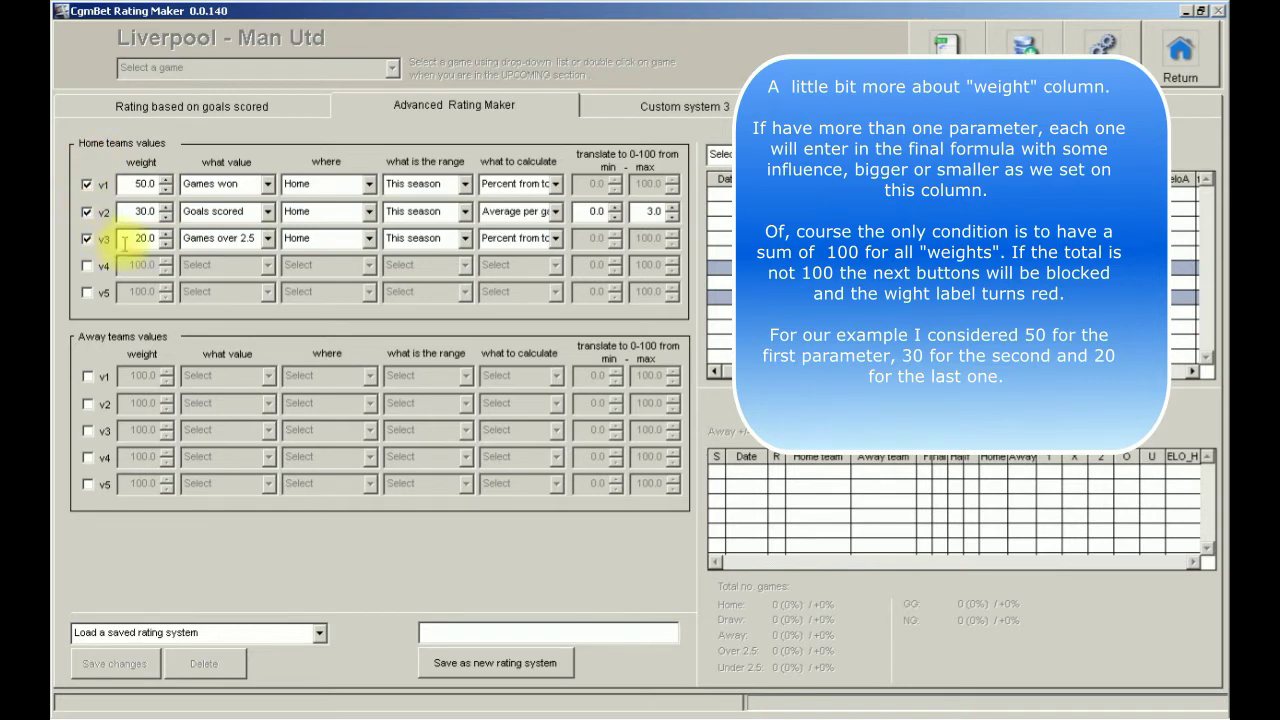
Enable away team value v1 as games lost, away, this season, calculated as percent from total games
{"action": "left_click", "coordinate": [88, 377]}
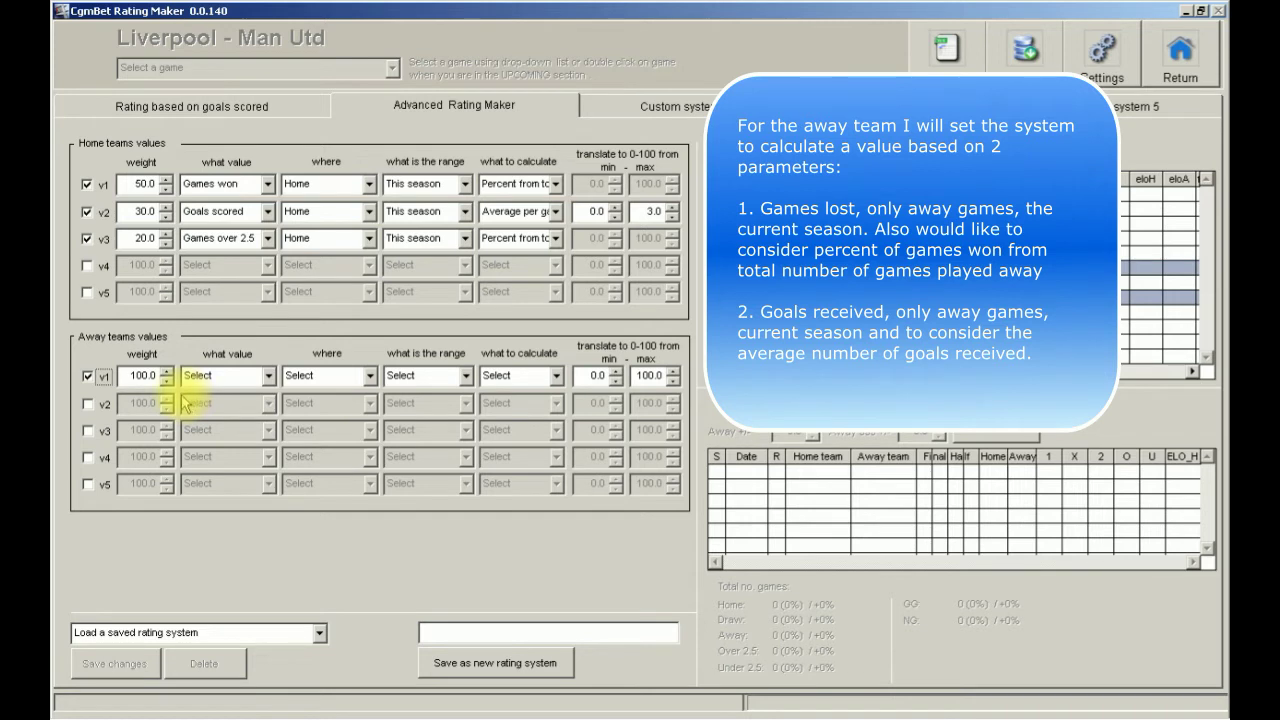
{"action": "left_click", "coordinate": [268, 376]}
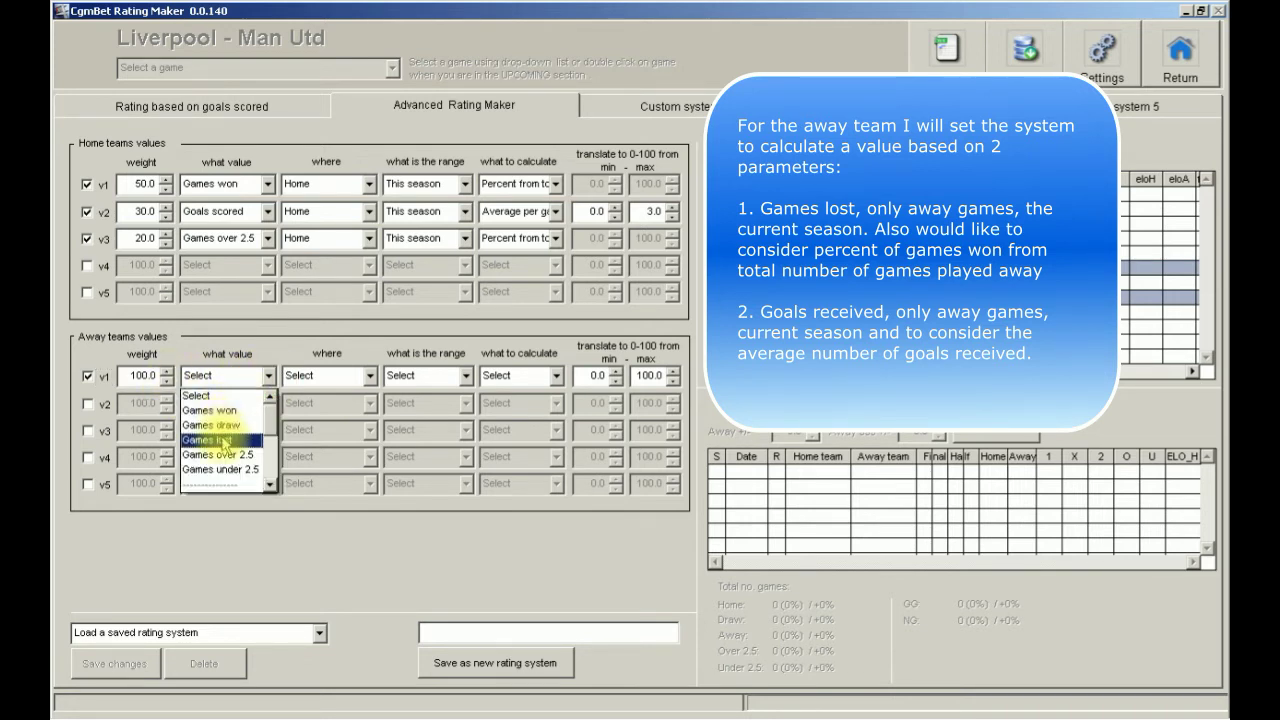
{"action": "left_click", "coordinate": [222, 440]}
{"action": "left_click", "coordinate": [369, 376]}
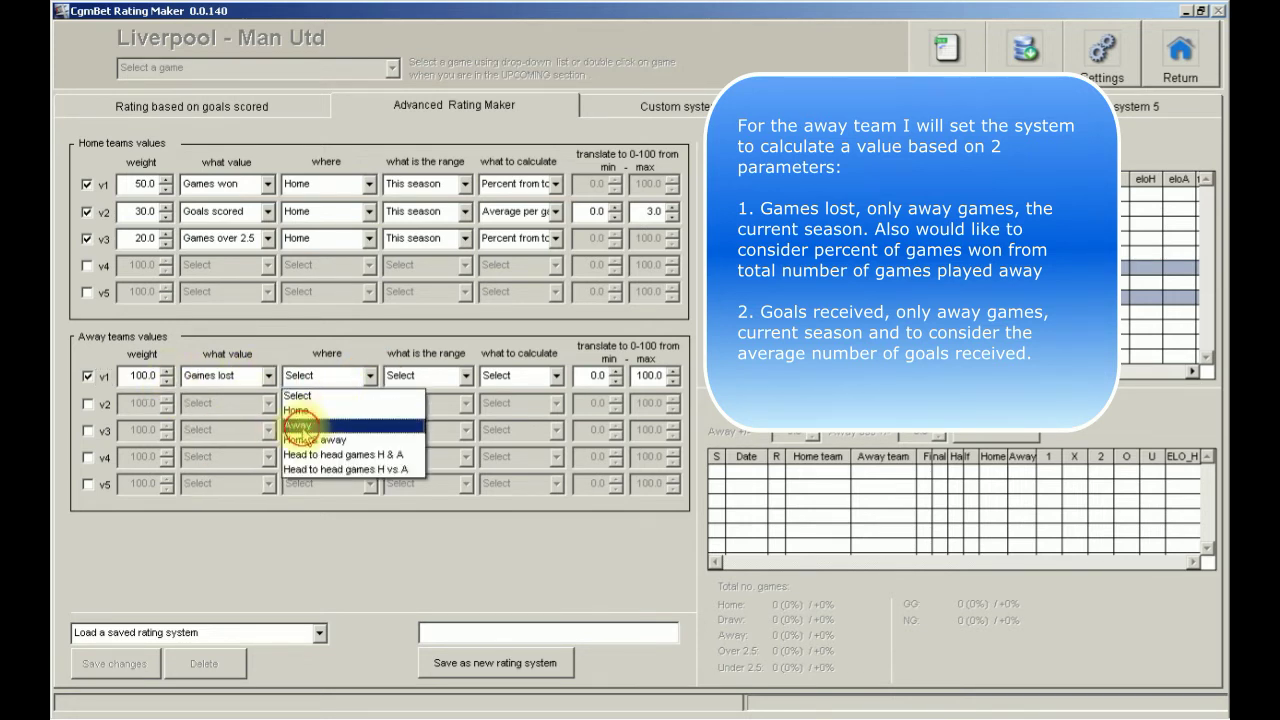
{"action": "left_click", "coordinate": [300, 425]}
{"action": "left_click", "coordinate": [466, 378]}
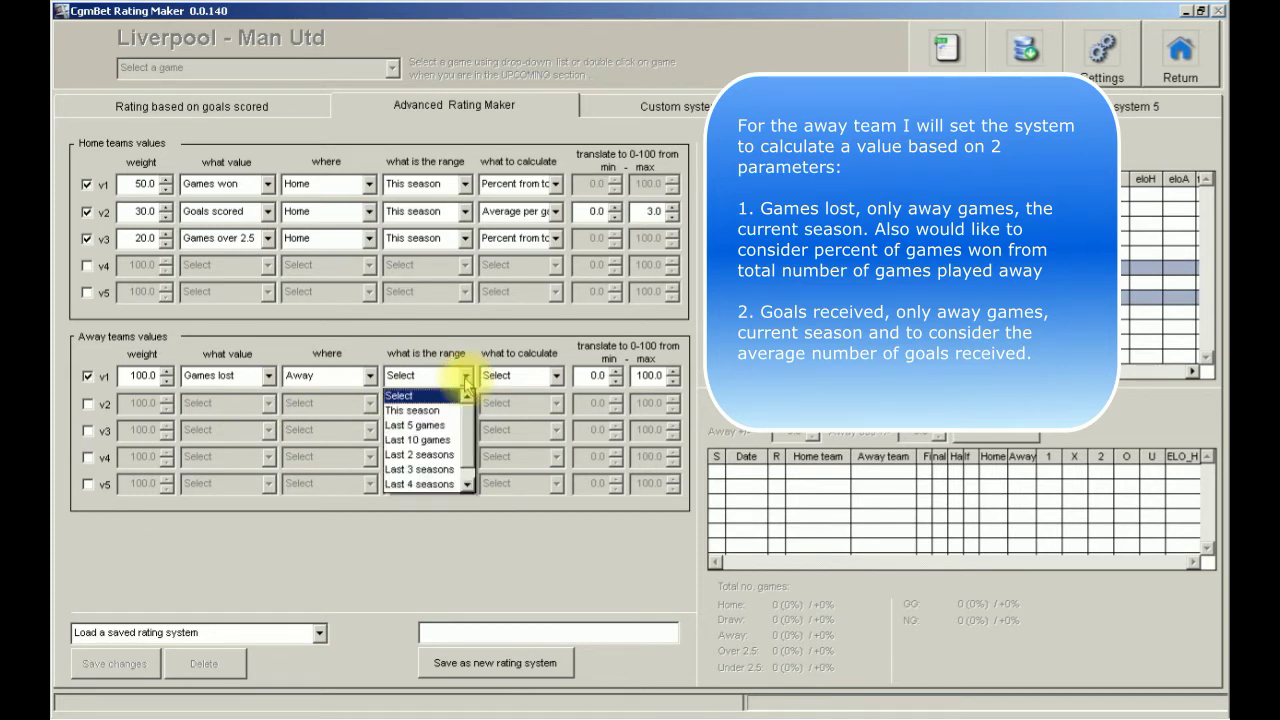
{"action": "left_click", "coordinate": [412, 410]}
{"action": "left_click", "coordinate": [556, 376]}
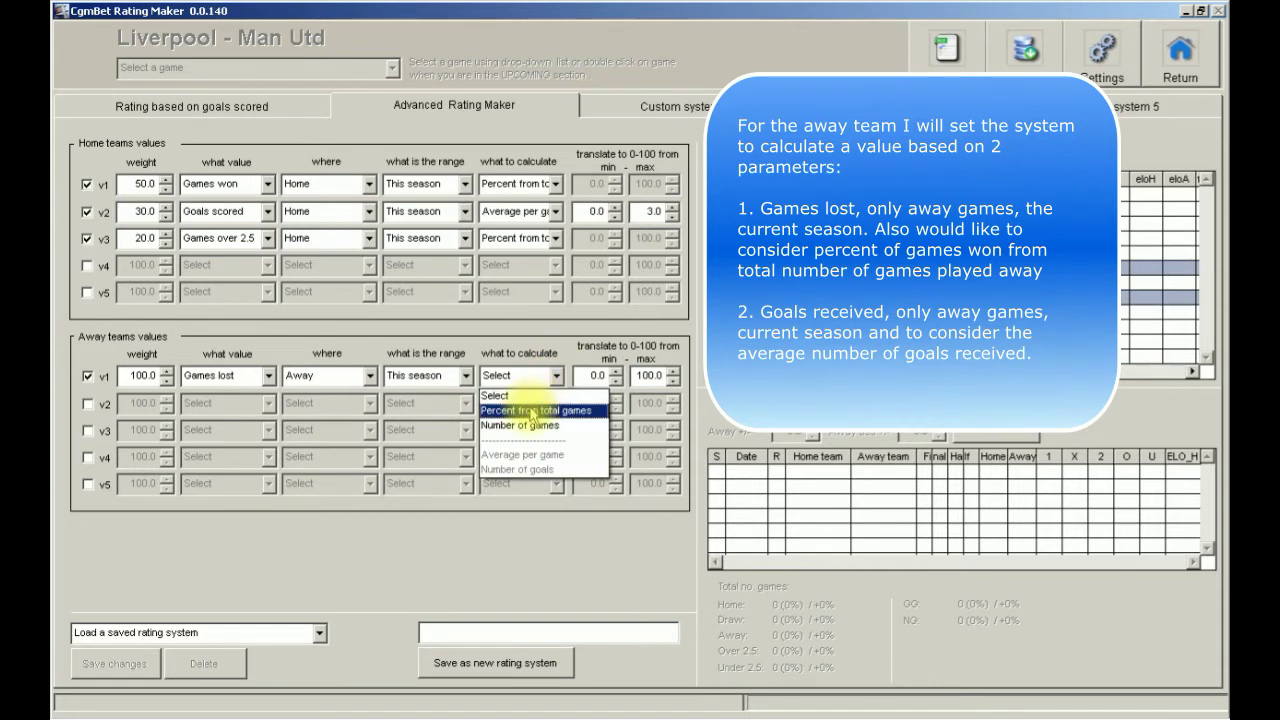
{"action": "left_click", "coordinate": [533, 411]}
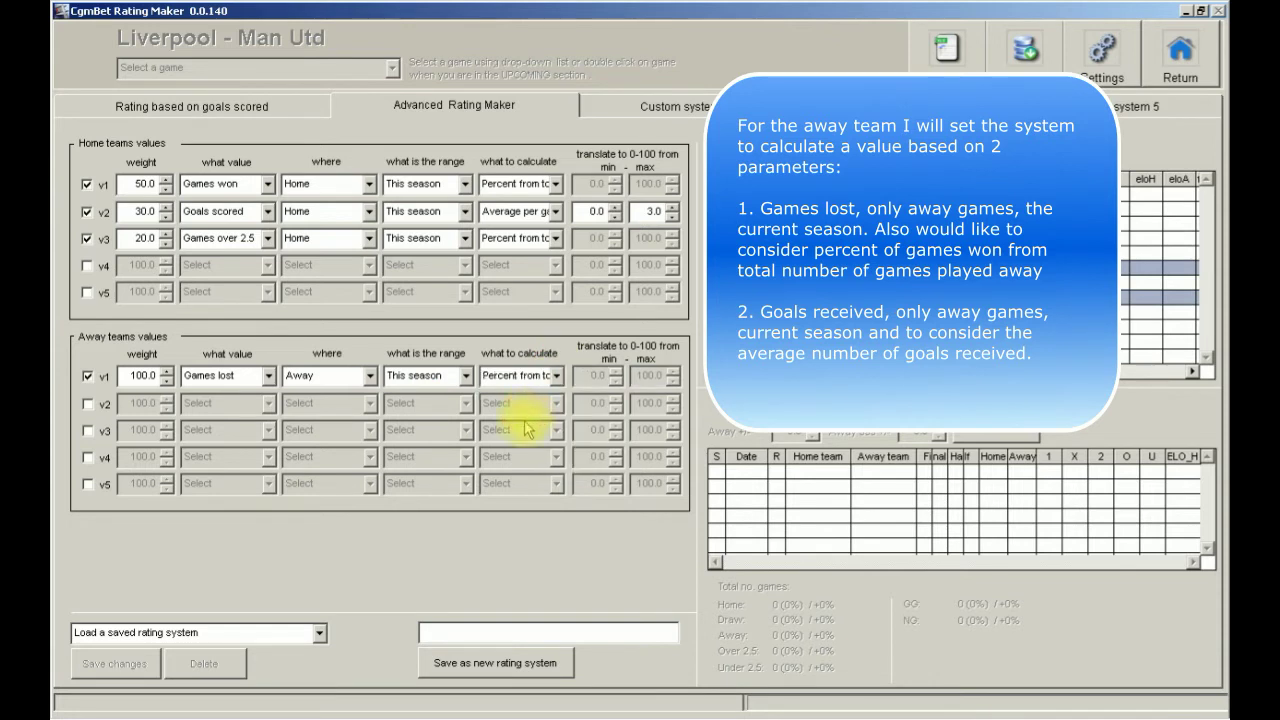
Enable away team value v2 as goals received, away, this season, calculated as average per game, with a translation maximum of 2.0
{"action": "left_click", "coordinate": [88, 404]}
{"action": "left_click", "coordinate": [268, 403]}
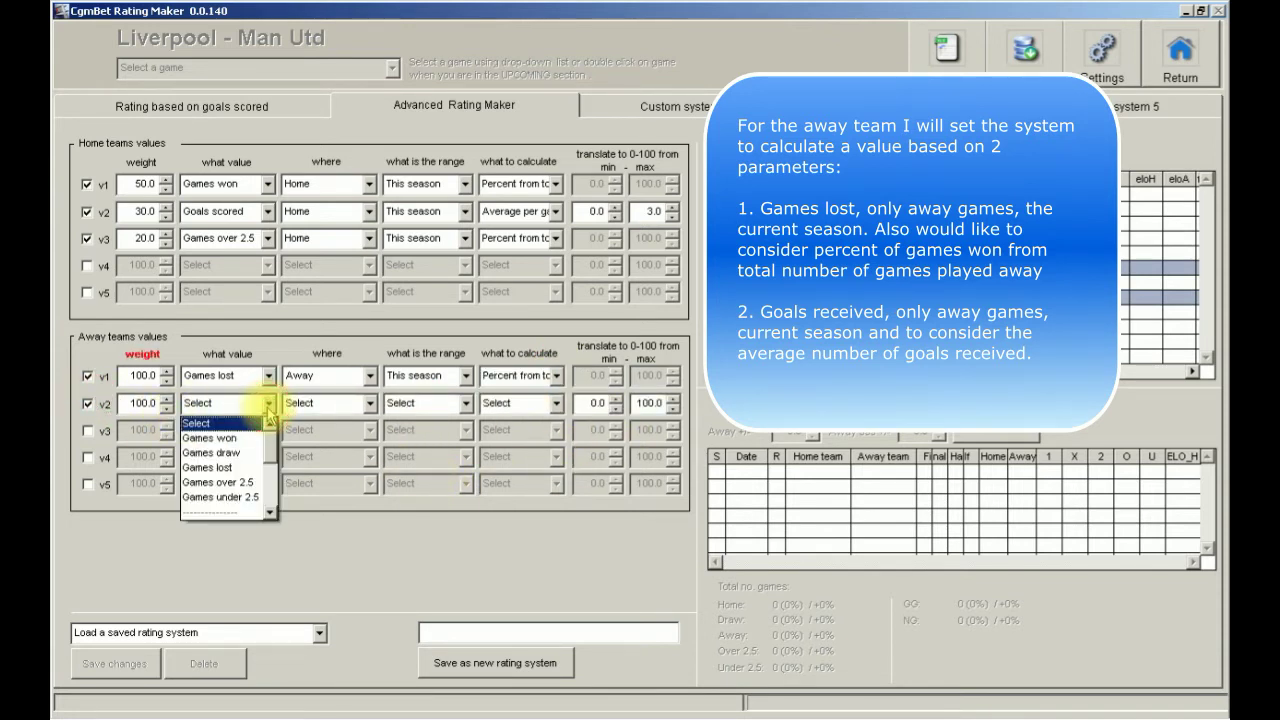
{"action": "left_click", "coordinate": [269, 512]}
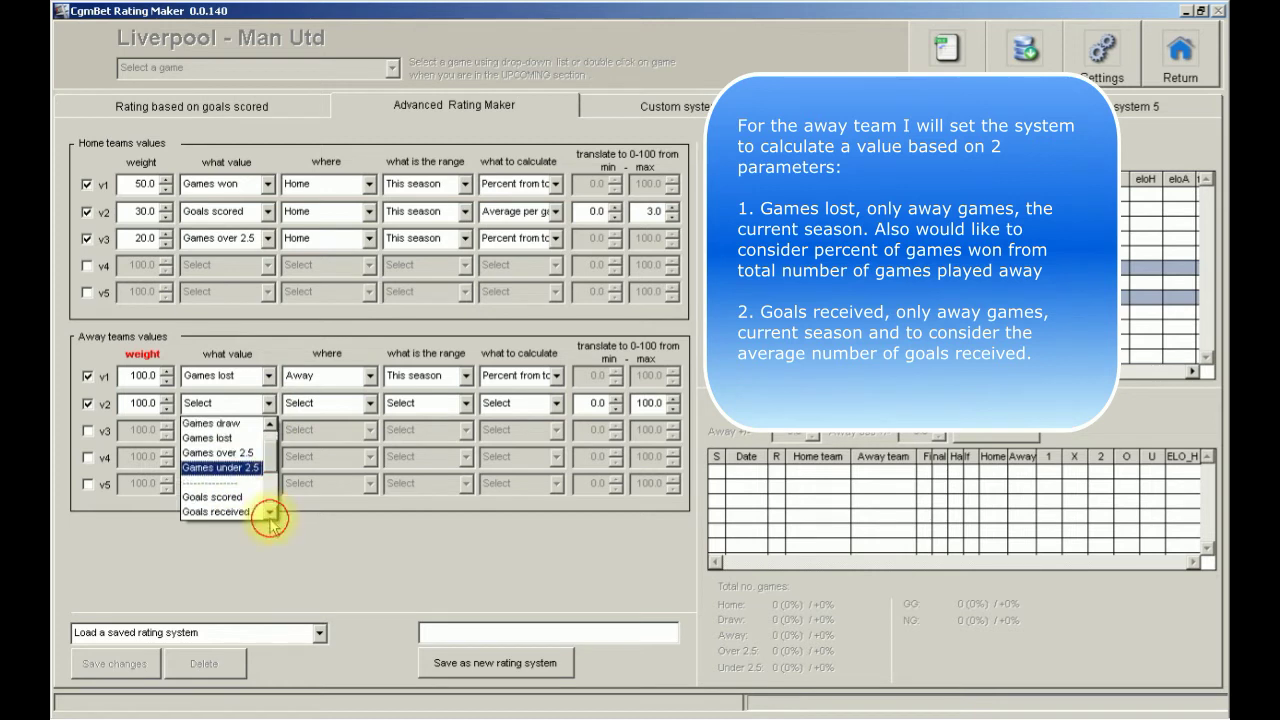
{"action": "left_click", "coordinate": [228, 511]}
{"action": "left_click", "coordinate": [370, 403]}
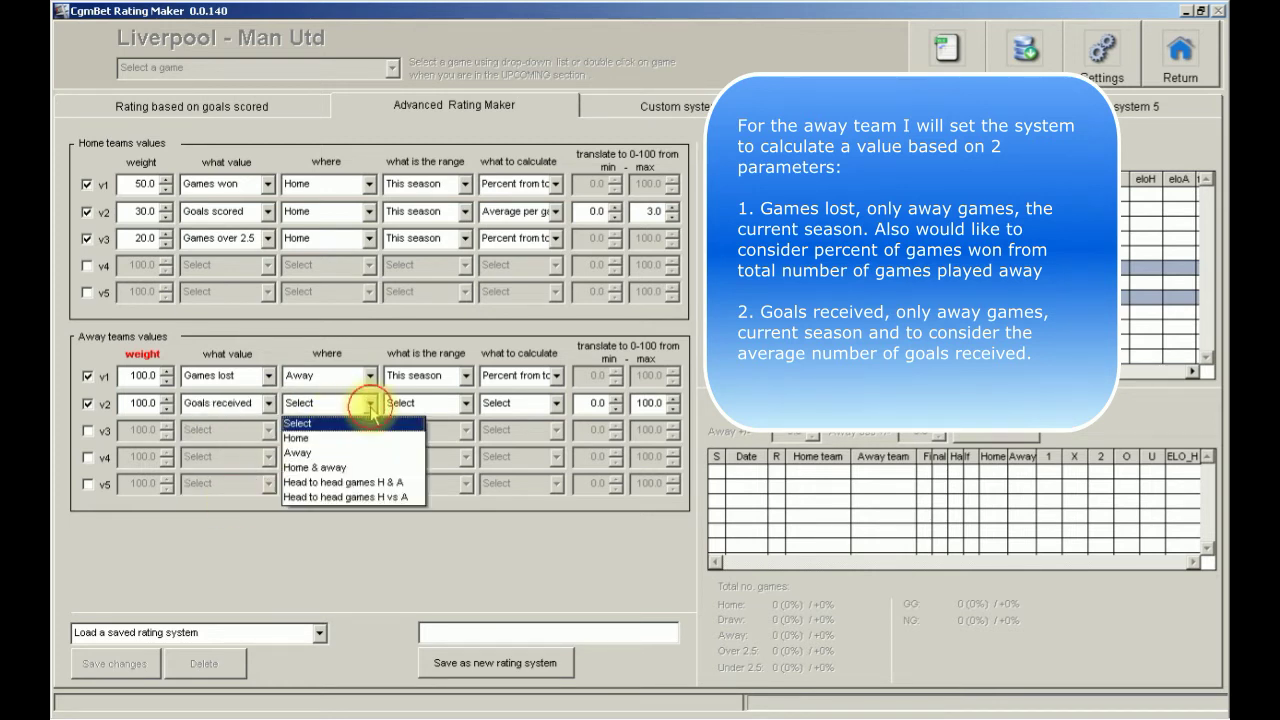
{"action": "left_click", "coordinate": [330, 452]}
{"action": "left_click", "coordinate": [450, 404]}
{"action": "left_click", "coordinate": [412, 437]}
{"action": "left_click", "coordinate": [555, 403]}
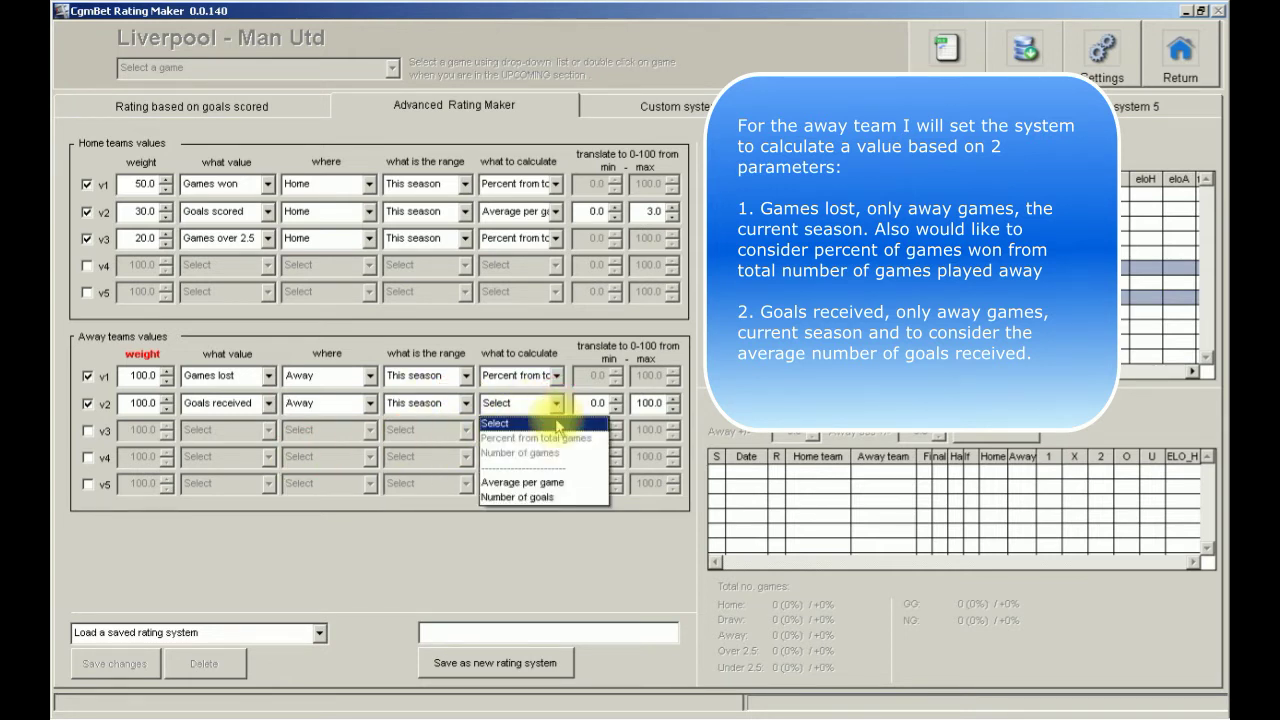
{"action": "left_click", "coordinate": [522, 482]}
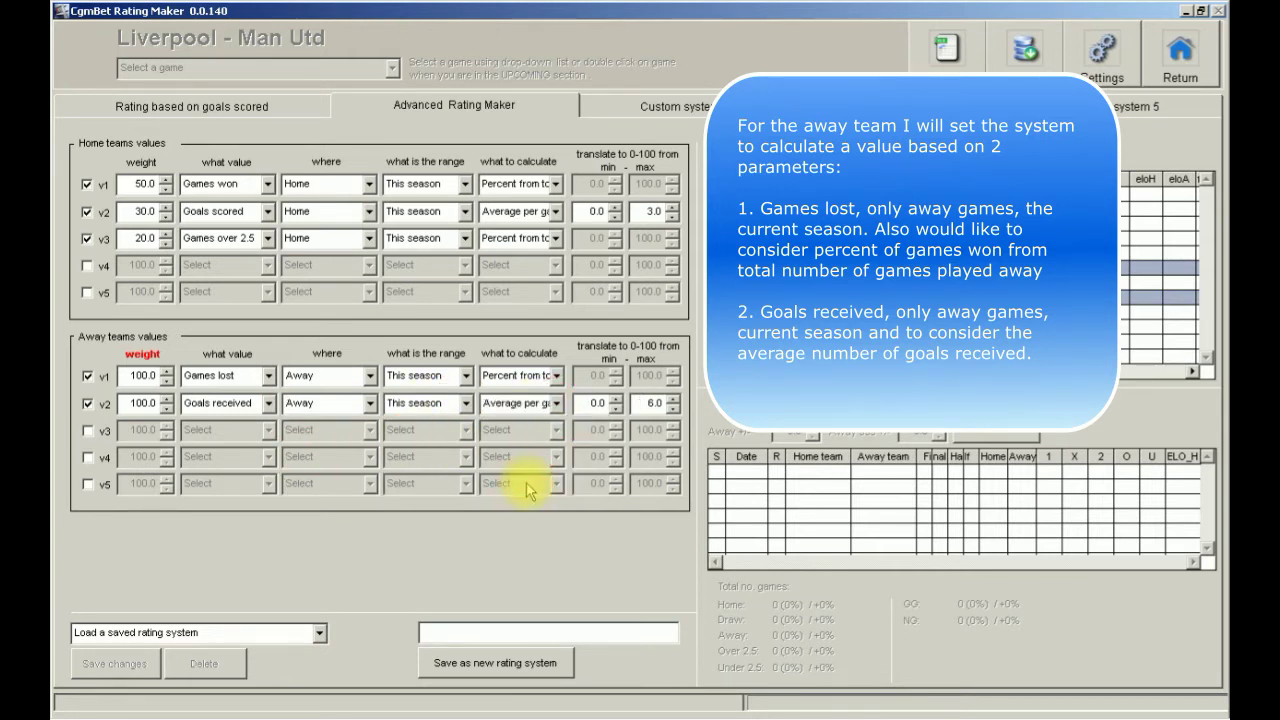
{"action": "left_click", "coordinate": [674, 408]}
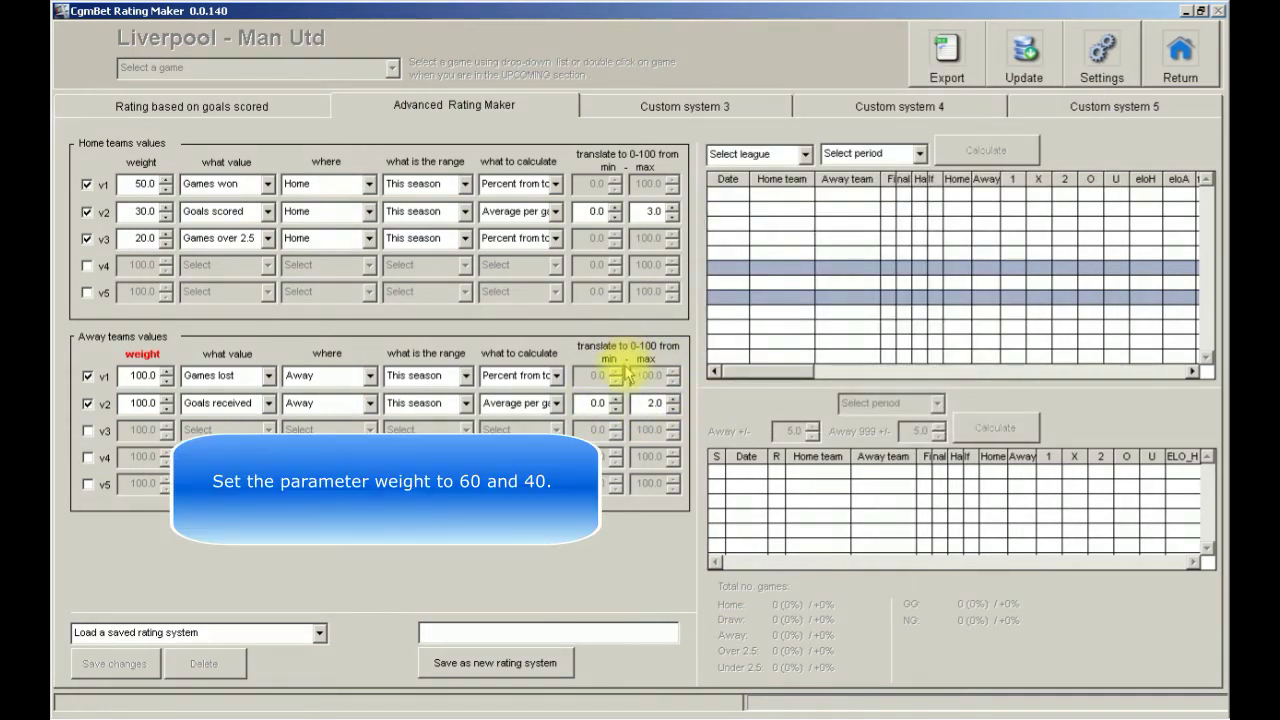
Set the away team weights to 60 for v1 and 40 for v2
{"action": "left_click", "coordinate": [166, 381]}
{"action": "left_click", "coordinate": [166, 381]}
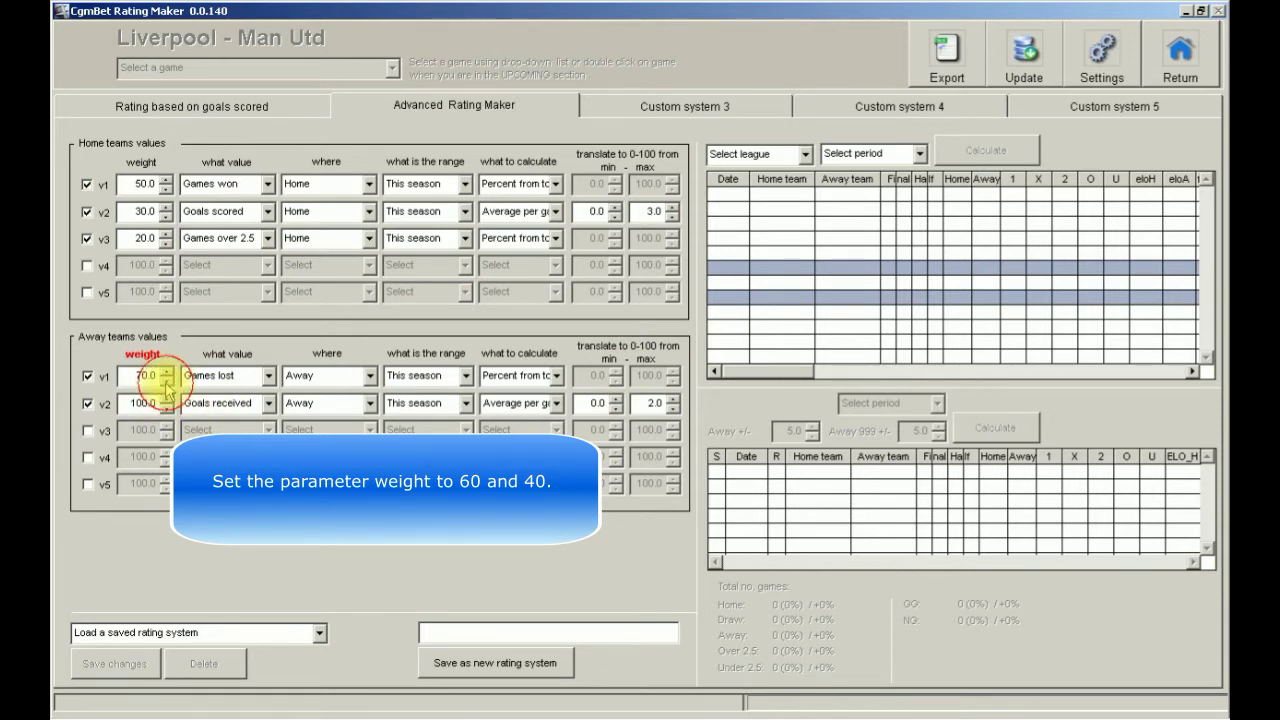
{"action": "left_click", "coordinate": [166, 409]}
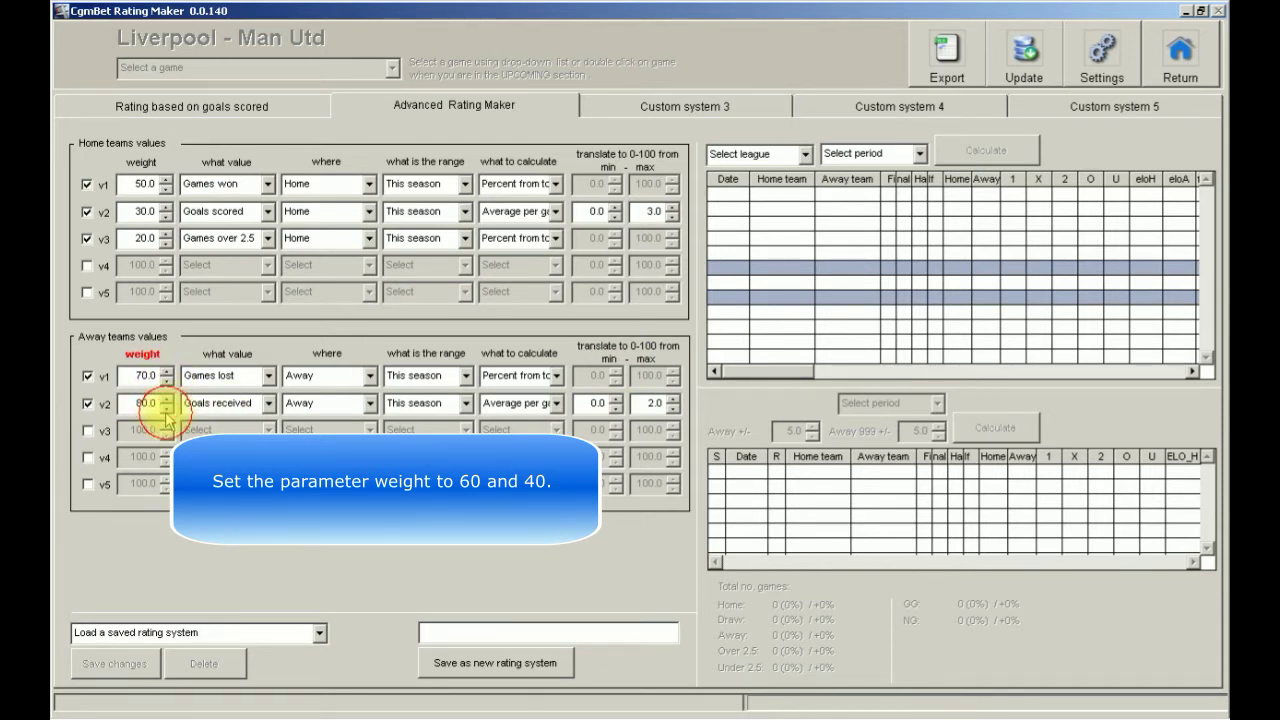
{"action": "left_click", "coordinate": [166, 409]}
{"action": "left_click", "coordinate": [166, 409]}
{"action": "left_click", "coordinate": [166, 409]}
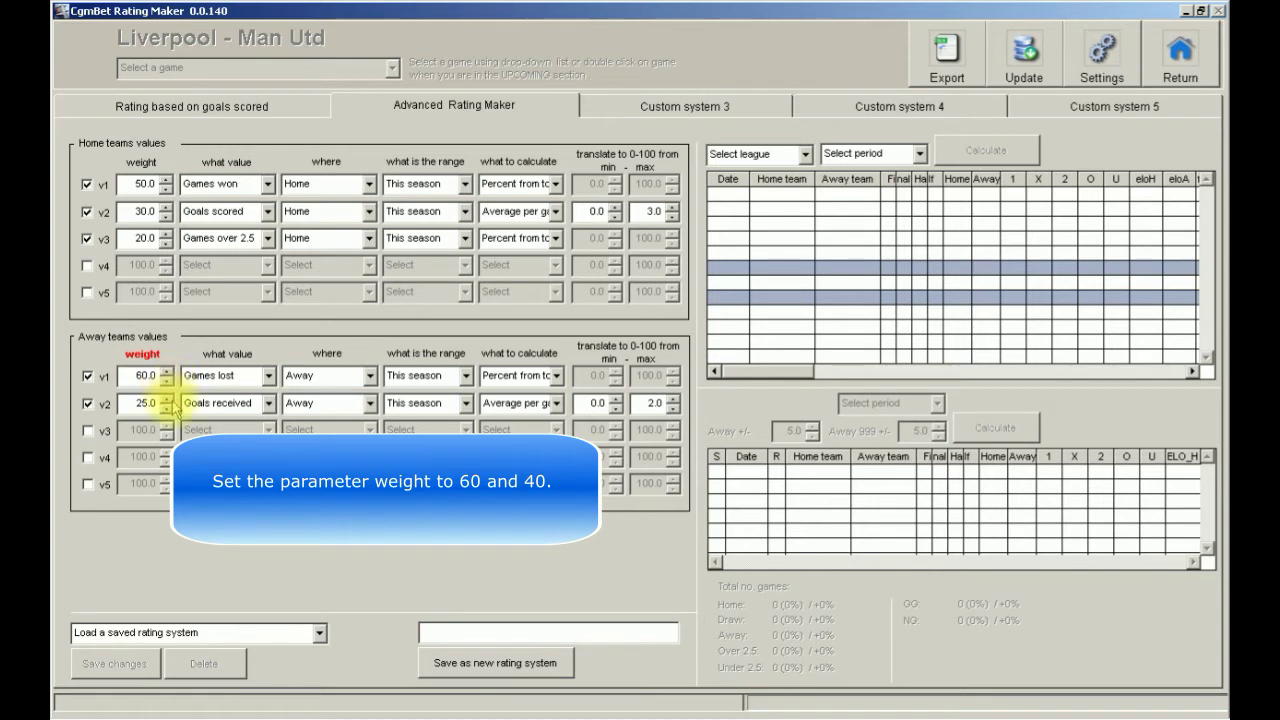
{"action": "left_click", "coordinate": [168, 399]}
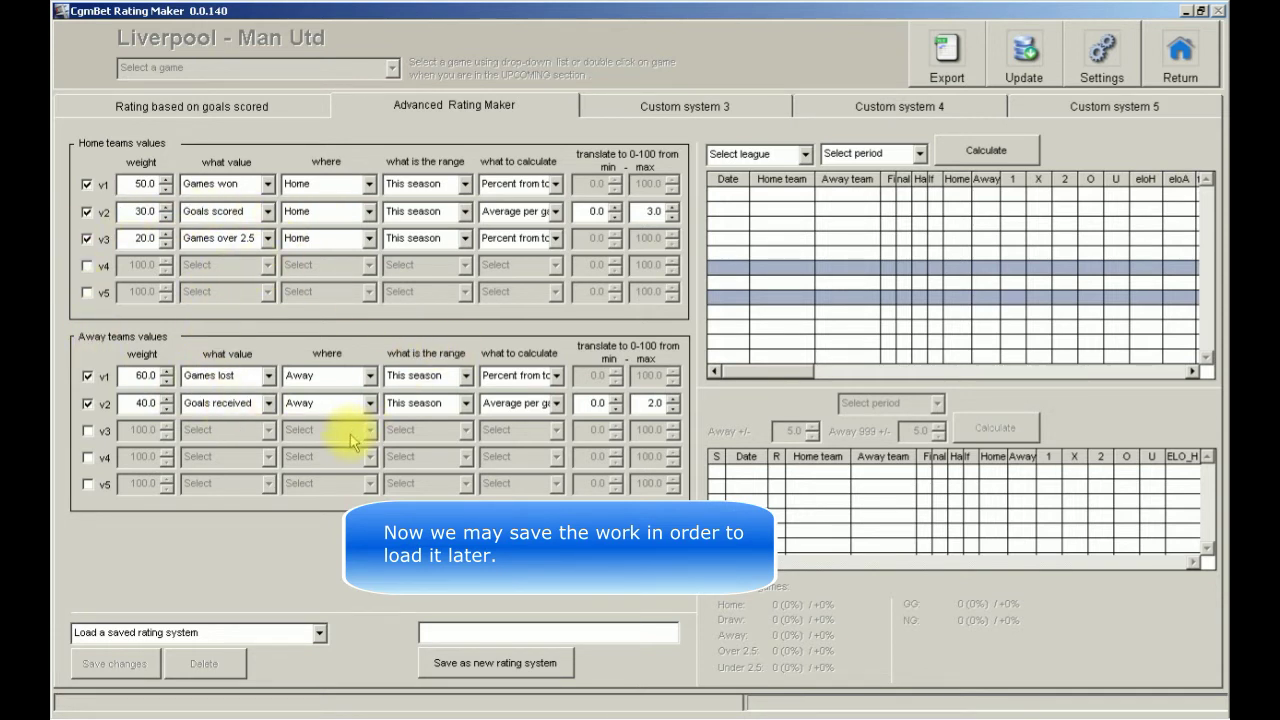
Save the configured parameters as a new rating system named "My Rating"
{"action": "left_click", "coordinate": [456, 637]}
{"action": "type", "text": "My Rating"}
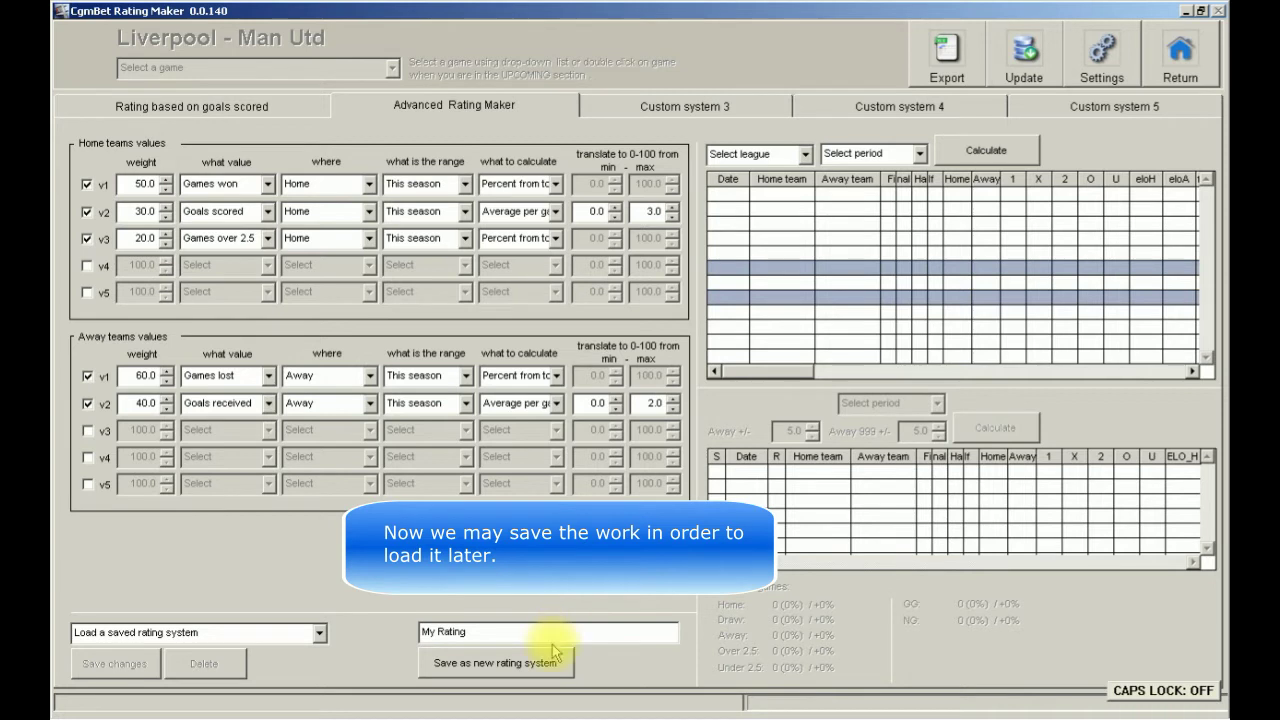
{"action": "left_click", "coordinate": [476, 671]}
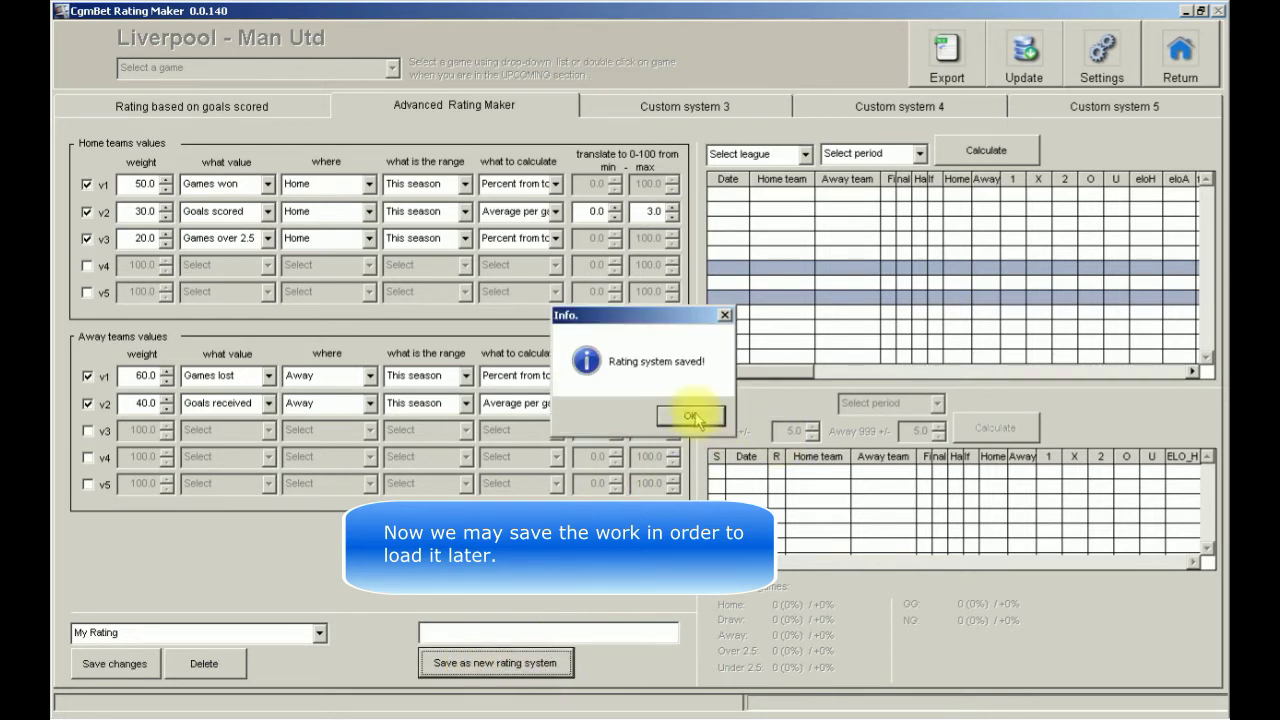
{"action": "left_click", "coordinate": [697, 418]}
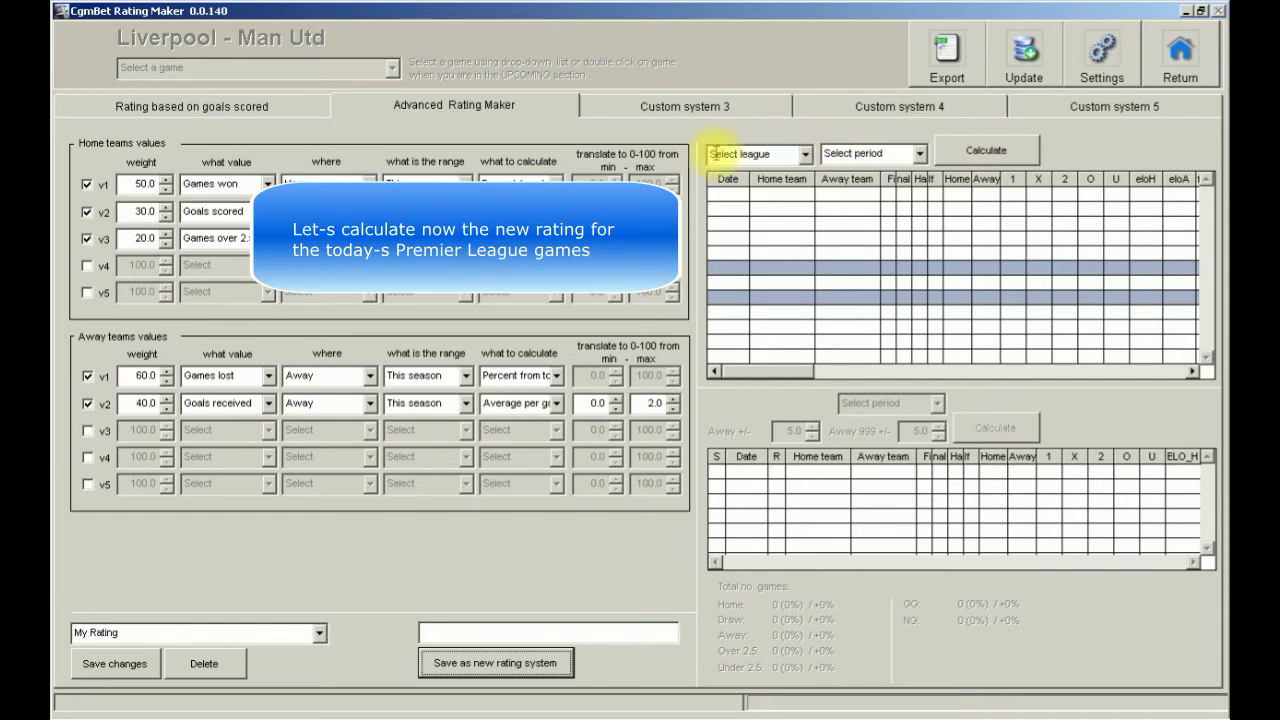
Calculate the new rating for today's England-Premier League games
{"action": "left_click", "coordinate": [805, 154]}
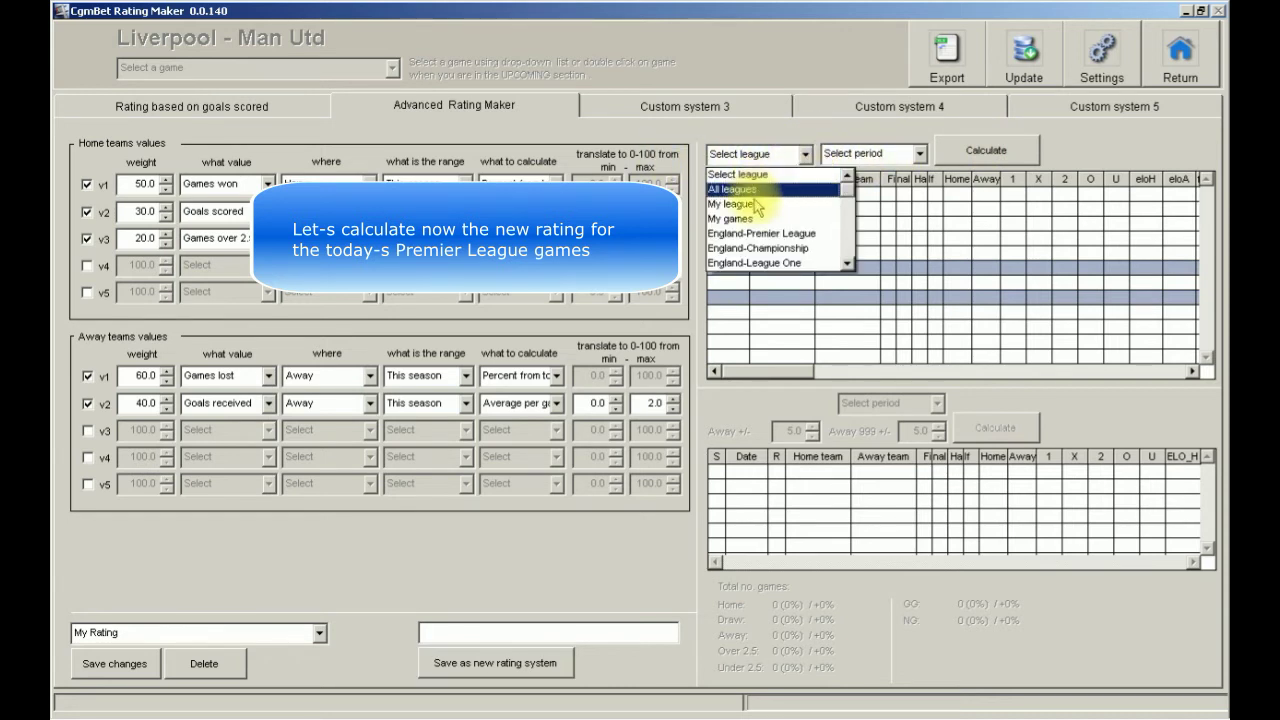
{"action": "left_click", "coordinate": [762, 233]}
{"action": "left_click", "coordinate": [918, 154]}
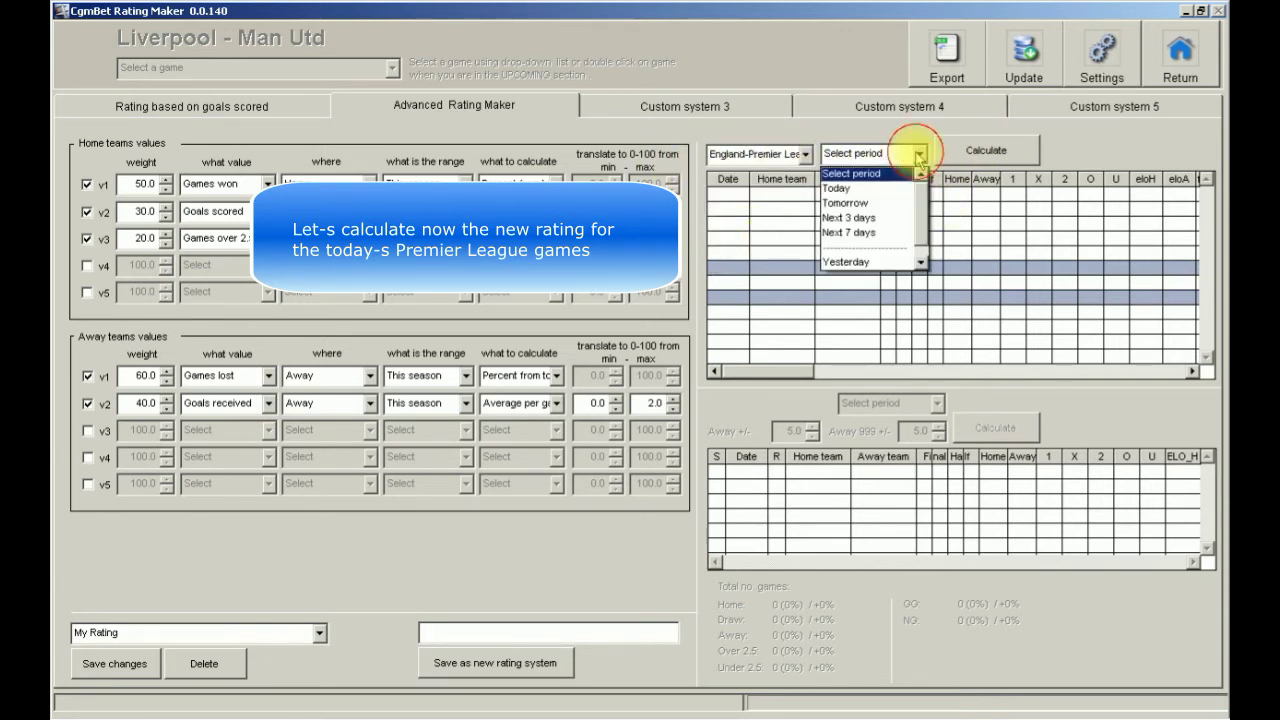
{"action": "left_click", "coordinate": [843, 190]}
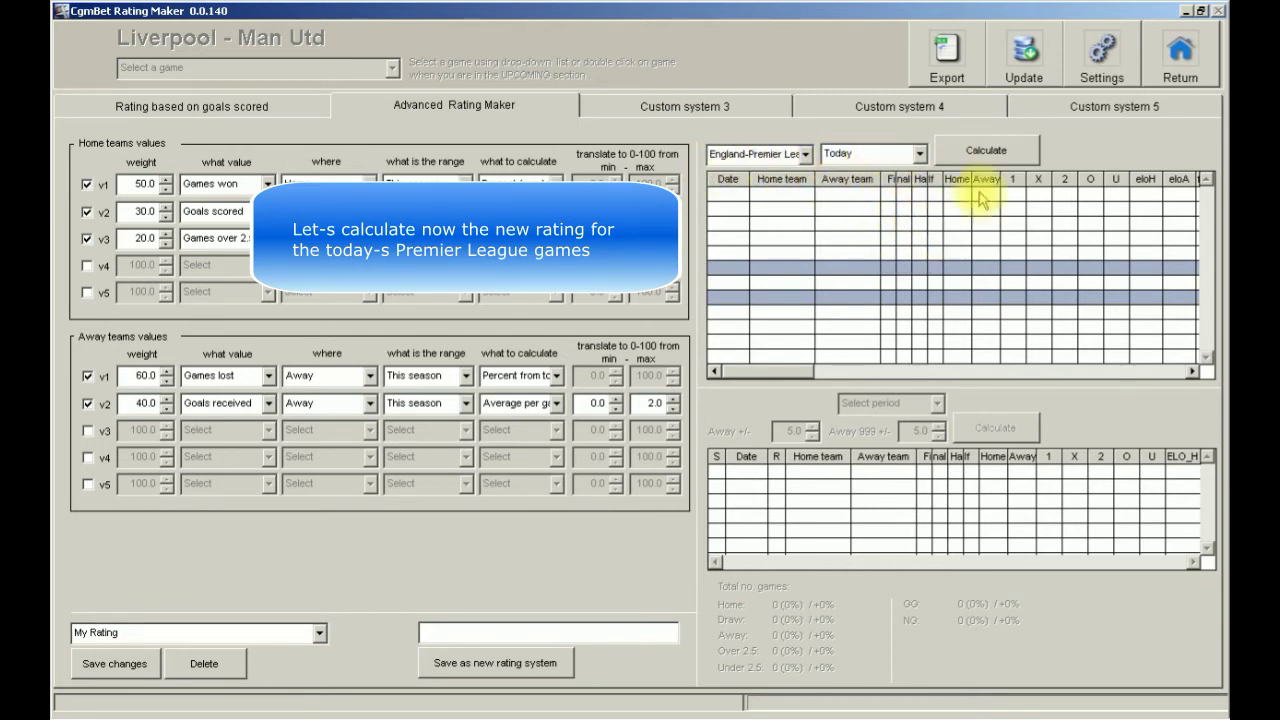
{"action": "left_click", "coordinate": [982, 150]}
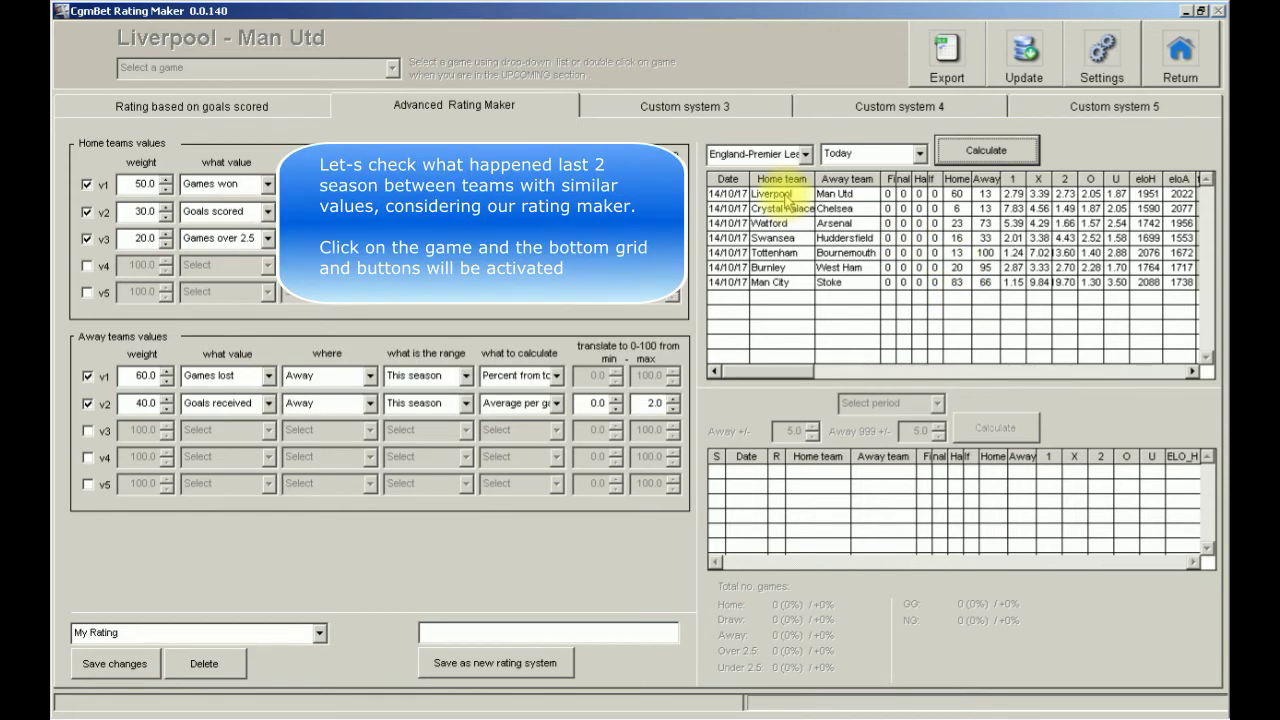
Select the Liverpool - Man Utd game and set both the home and away rating tolerances to 10.0 points
{"action": "left_click", "coordinate": [788, 194]}
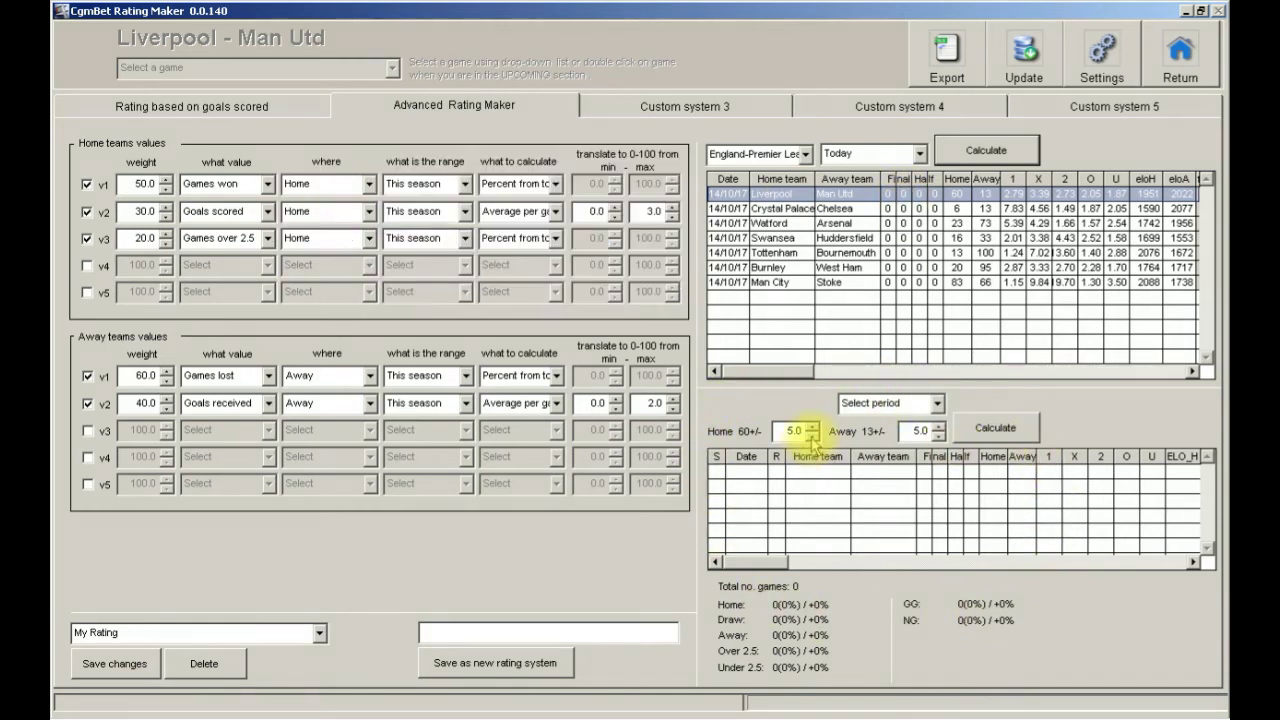
{"action": "left_click", "coordinate": [813, 426]}
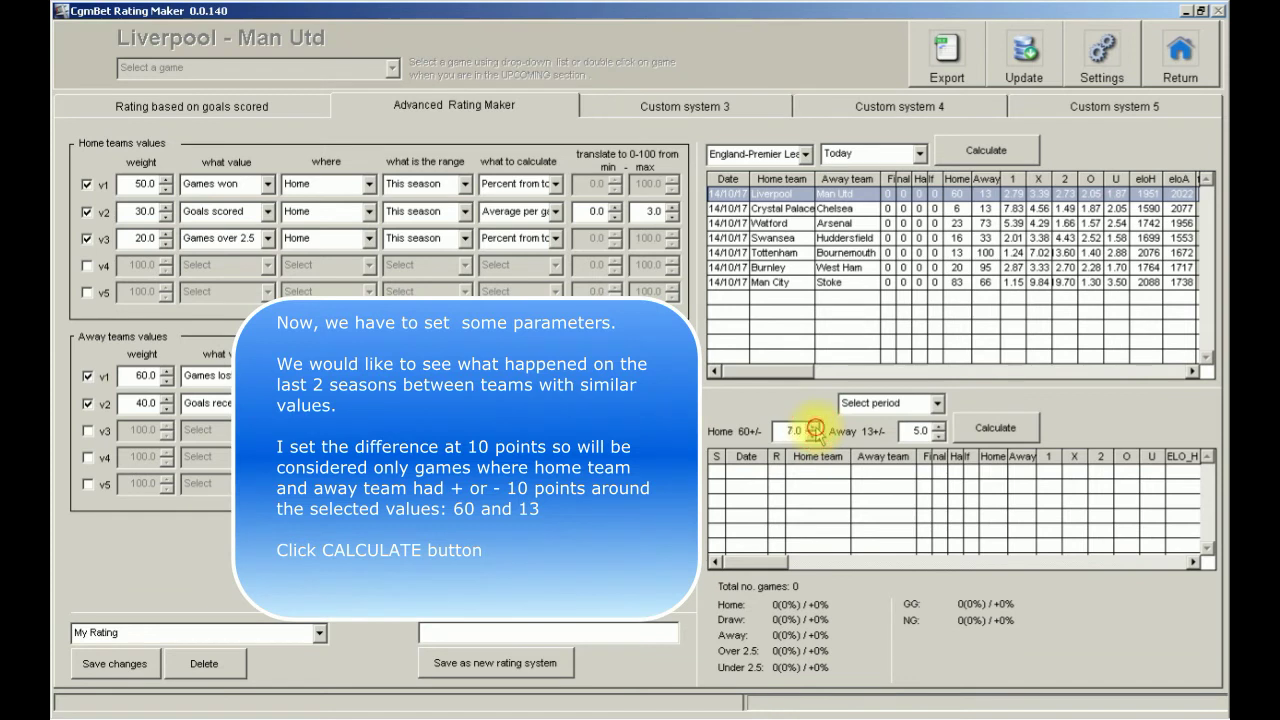
{"action": "left_click", "coordinate": [938, 426]}
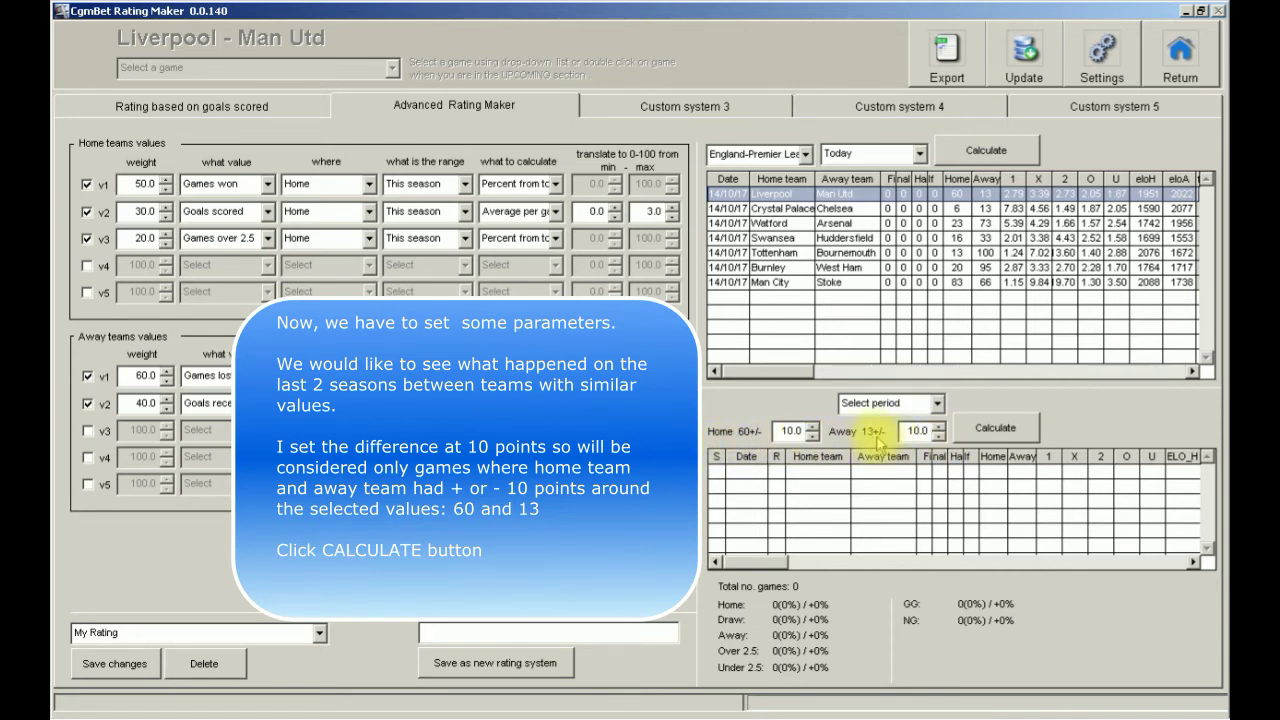
Calculate the results of similarly rated games over the last 2 seasons and return to the main screen
{"action": "left_click", "coordinate": [936, 403]}
{"action": "left_click", "coordinate": [887, 455]}
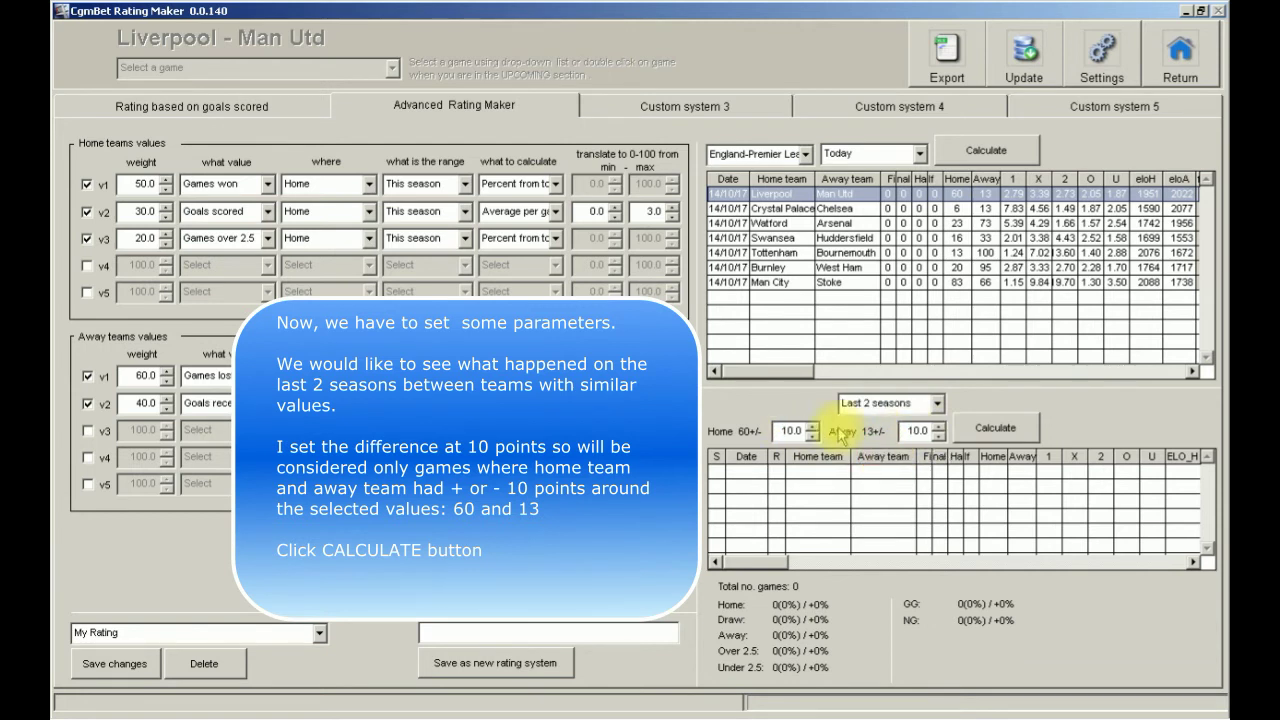
{"action": "left_click", "coordinate": [993, 430]}
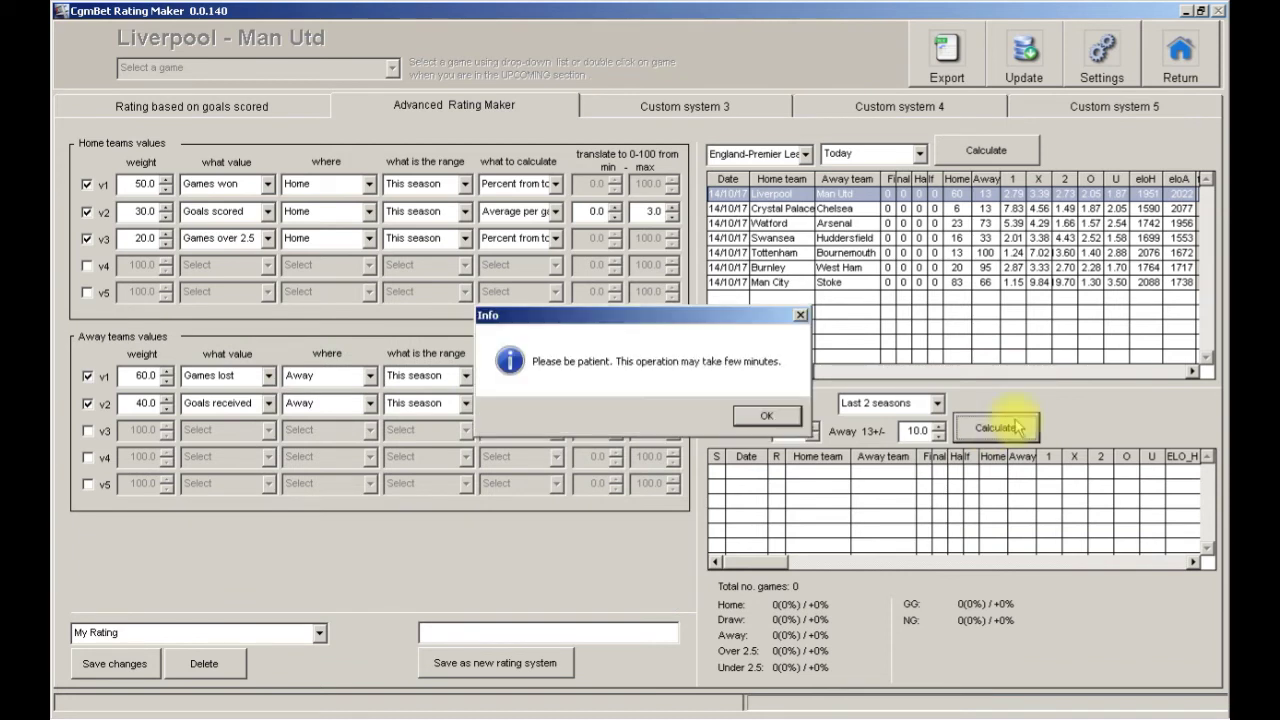
{"action": "left_click", "coordinate": [762, 418]}
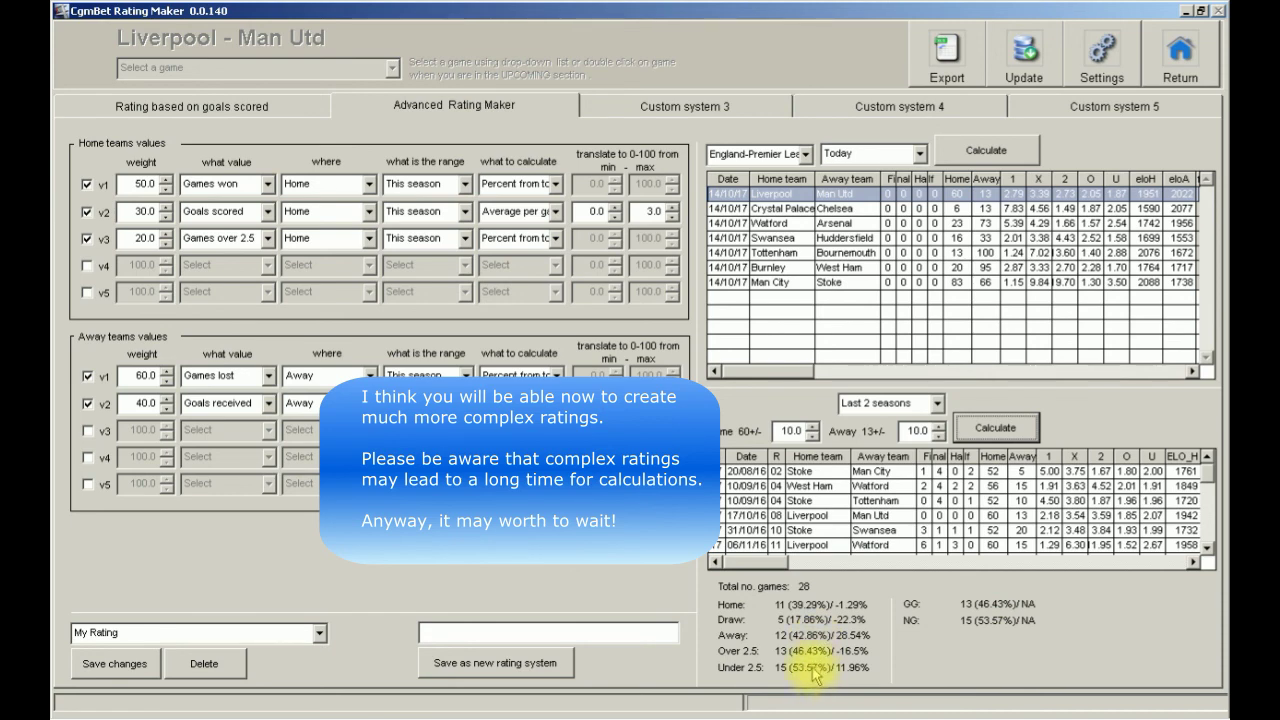
{"action": "left_click", "coordinate": [1175, 78]}
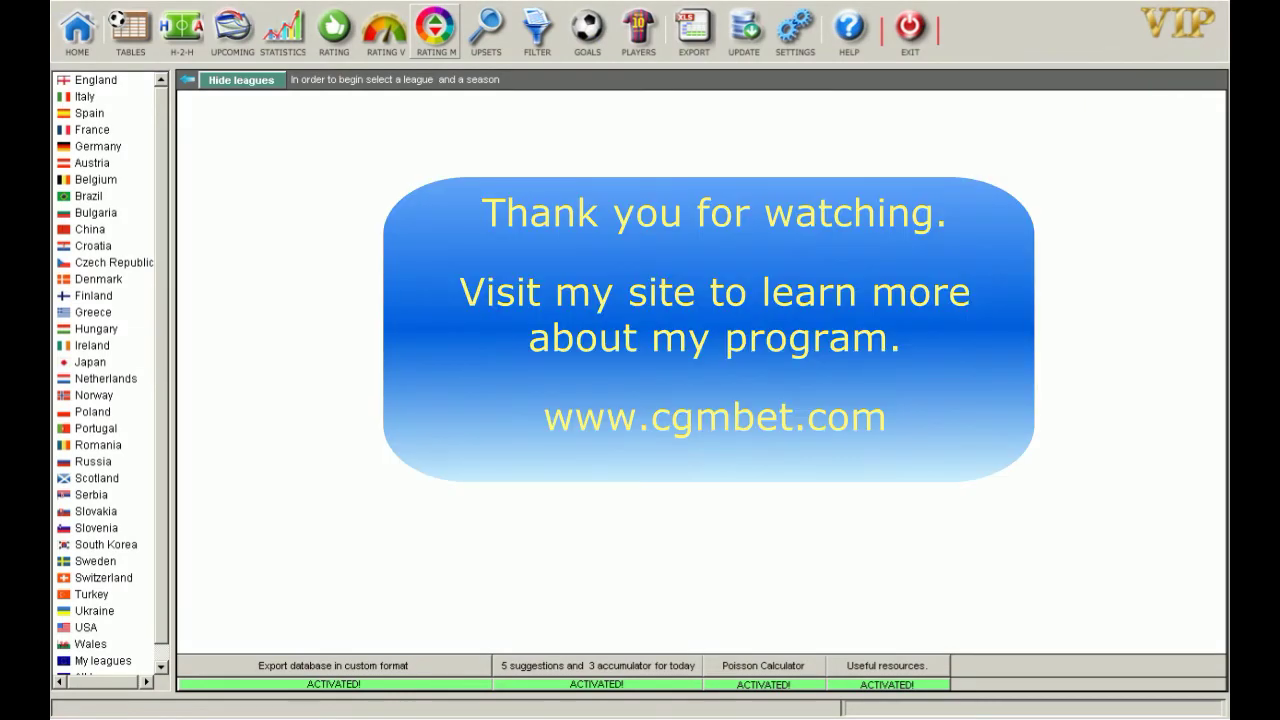